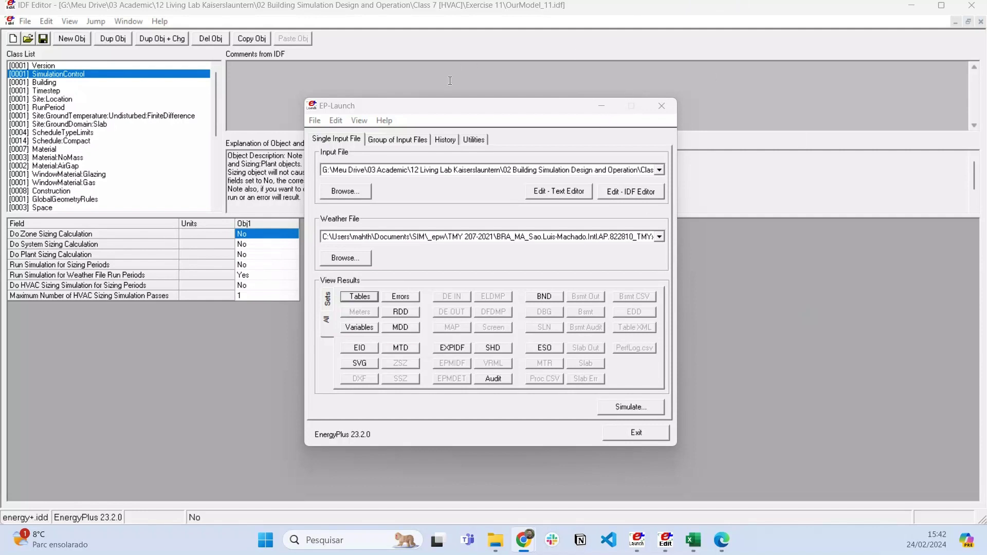
Move EP-Launch aside and bring OurModel_11.idf in the IDF Editor to the front.
drag(440, 110, 438, 103)
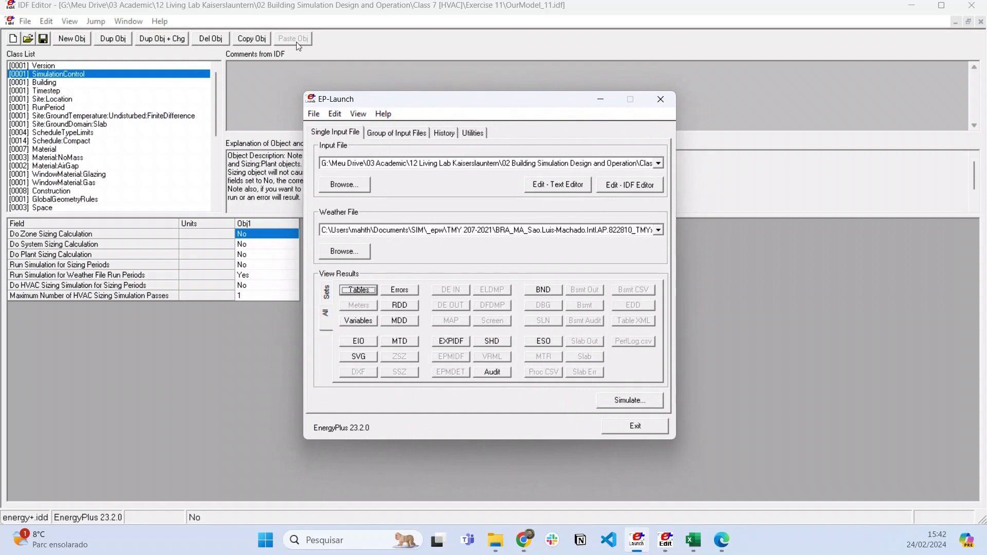
click(330, 7)
mouse_move(215, 90)
mouse_down()
mouse_move(215, 164)
mouse_move(229, 81)
mouse_up()
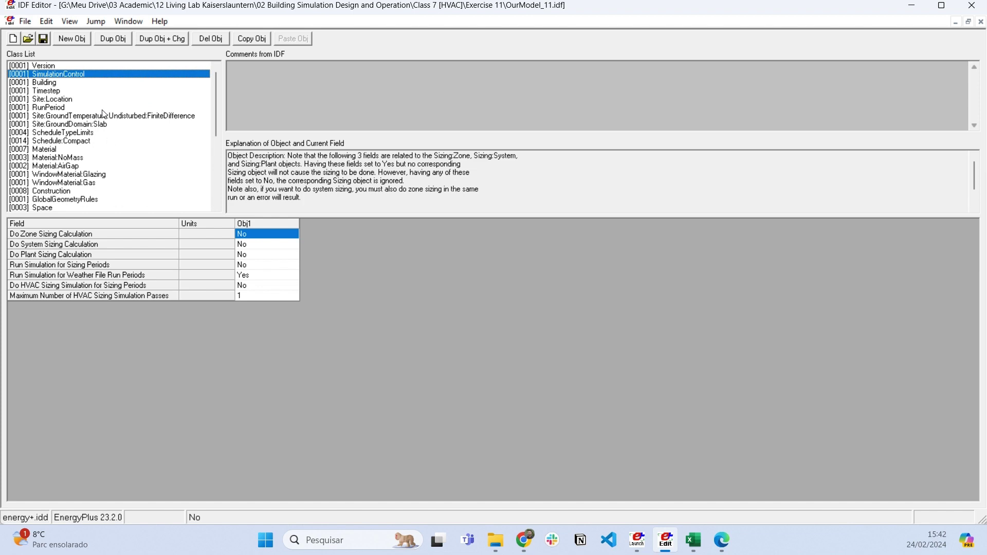
Review the Material, Material:NoMass, Construction, BuildingSurface:Detailed and FenestrationSurface:Detailed objects.
click(95, 150)
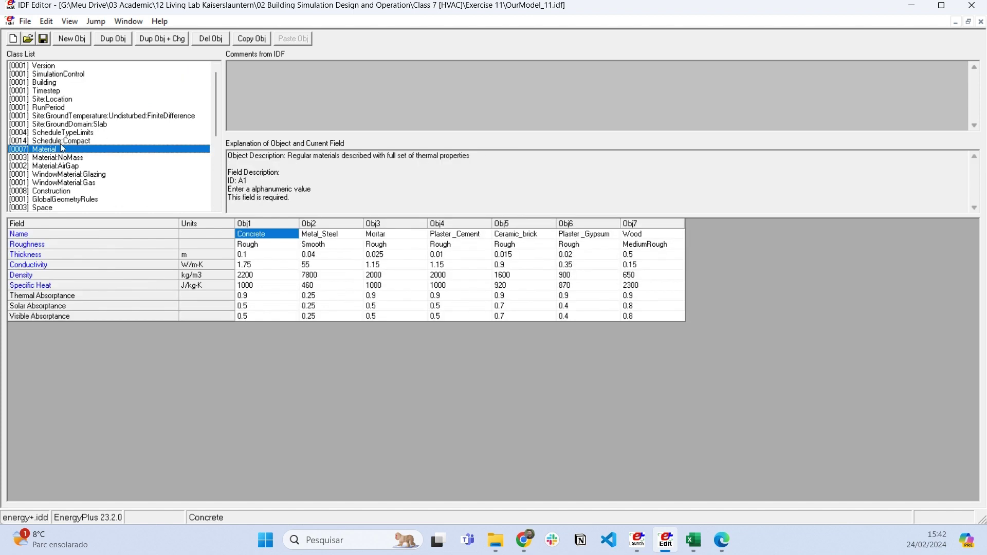
scroll(86, 169, down, 3)
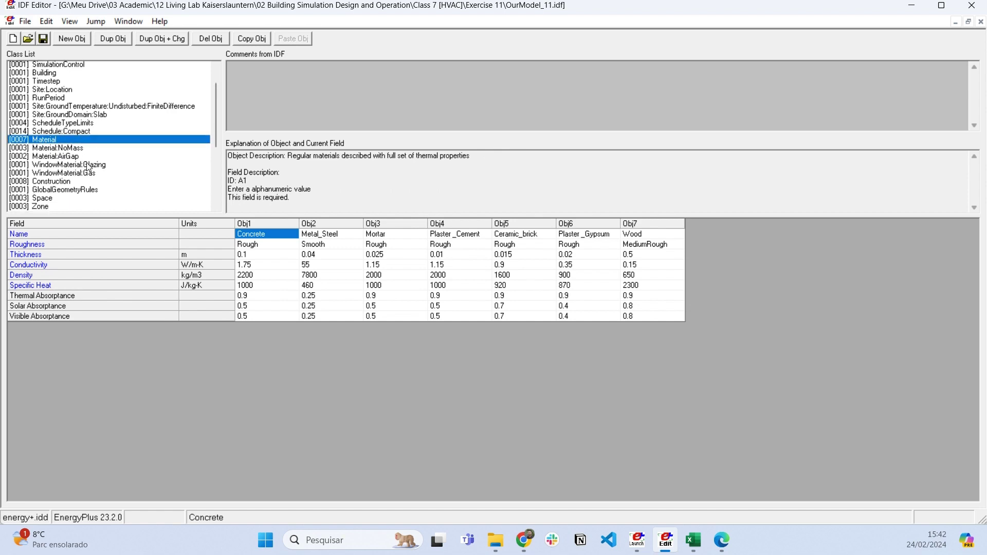
click(86, 134)
click(78, 166)
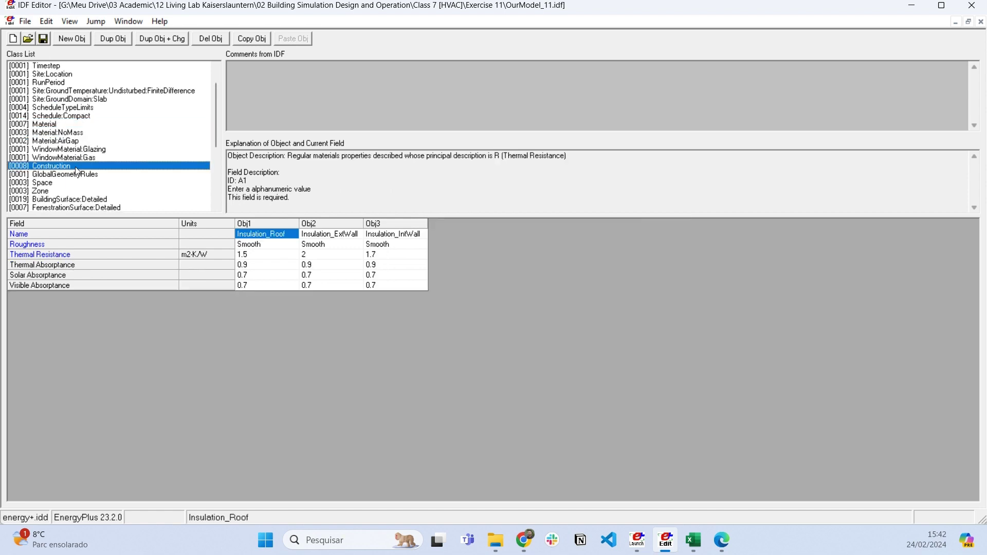
scroll(104, 163, down, 1)
scroll(104, 162, down, 5)
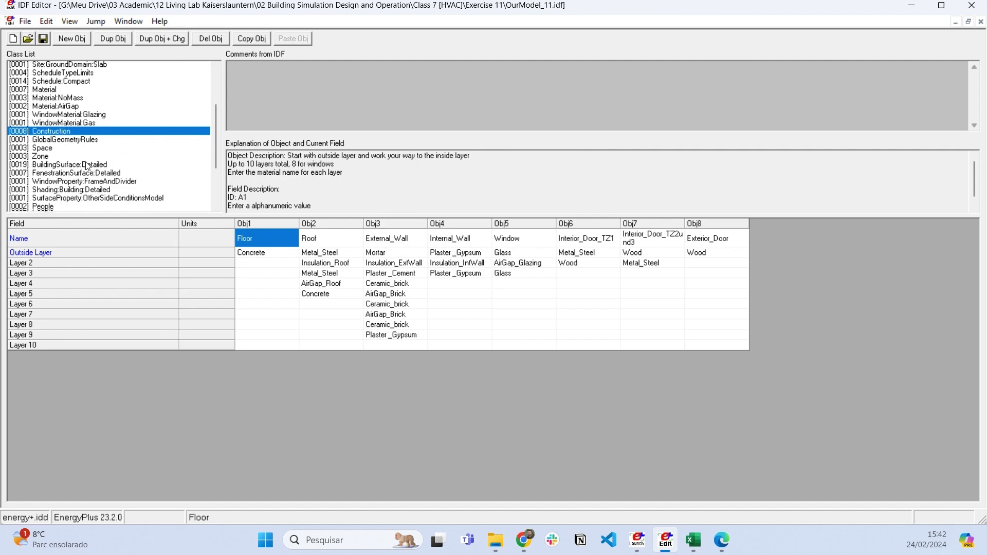
click(72, 150)
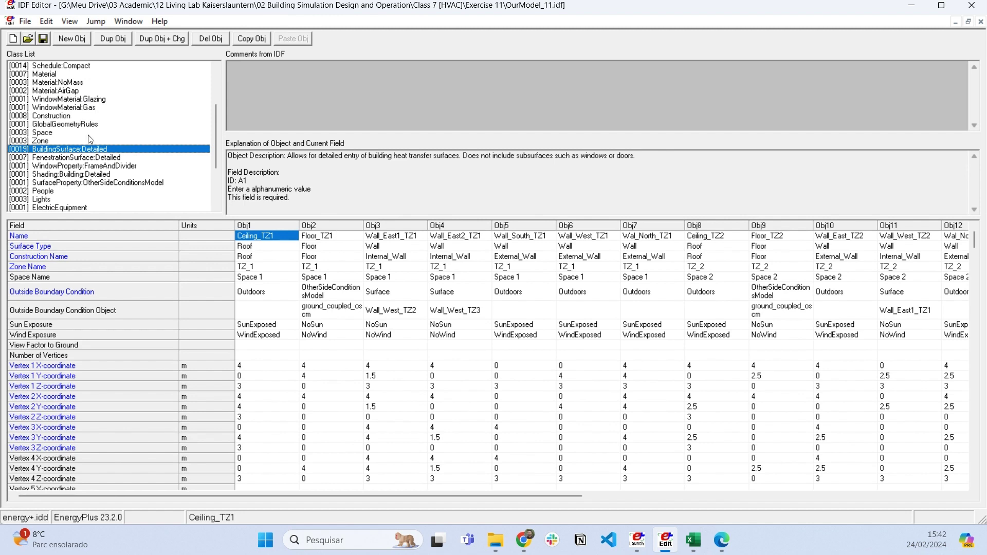
scroll(78, 138, down, 2)
scroll(78, 138, down, 1)
click(113, 134)
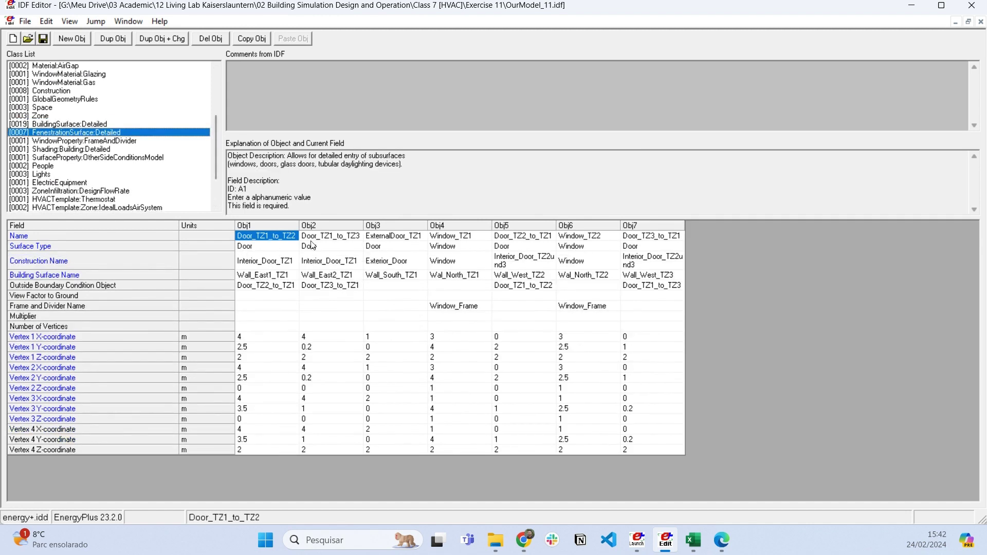
Review the People, Lights and ElectricEquipment internal gain objects, including 200 W/person equipment.
click(90, 168)
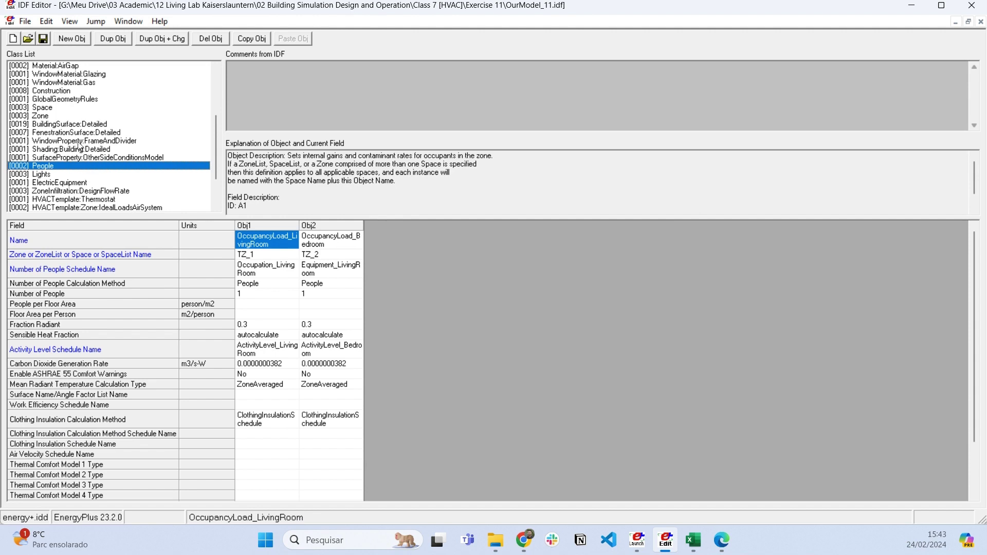
click(93, 175)
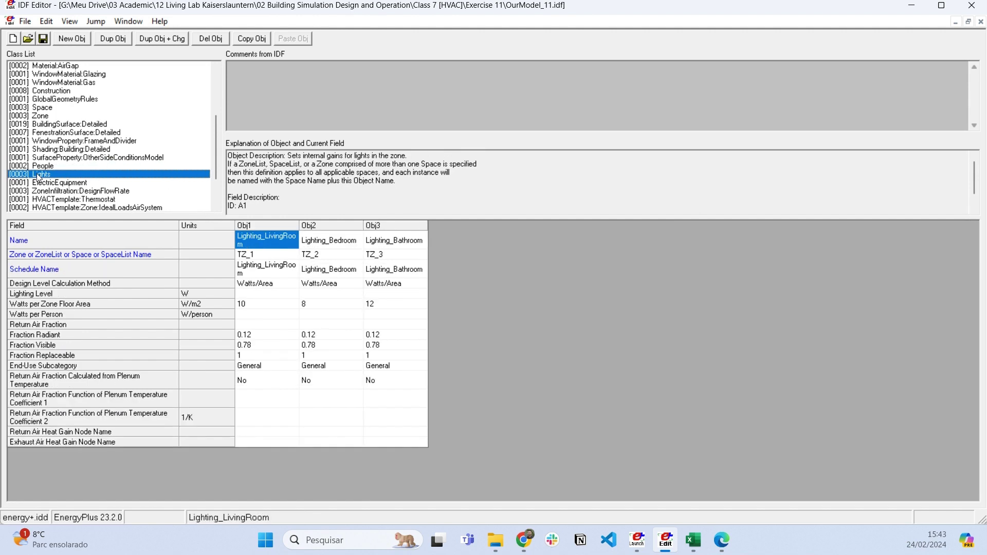
click(57, 184)
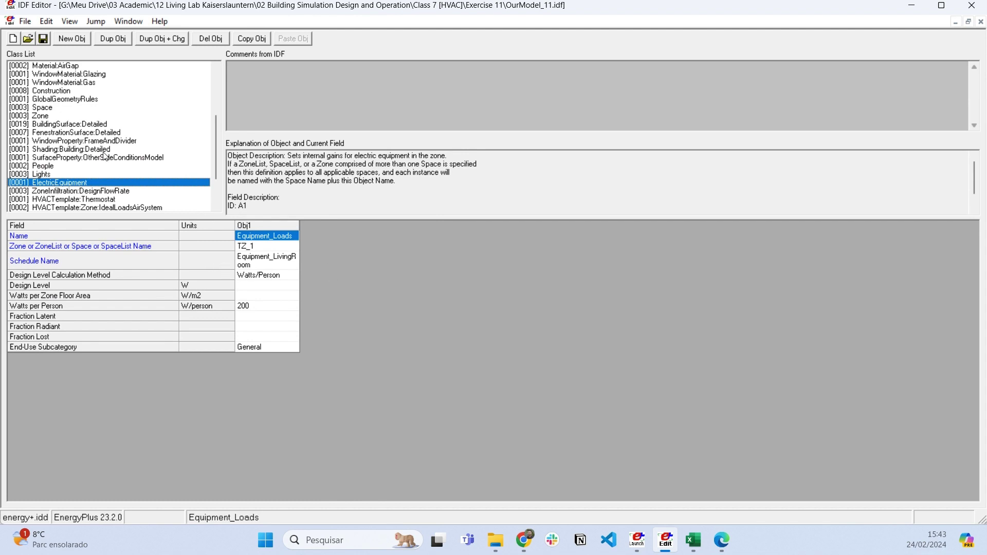
scroll(106, 157, down, 2)
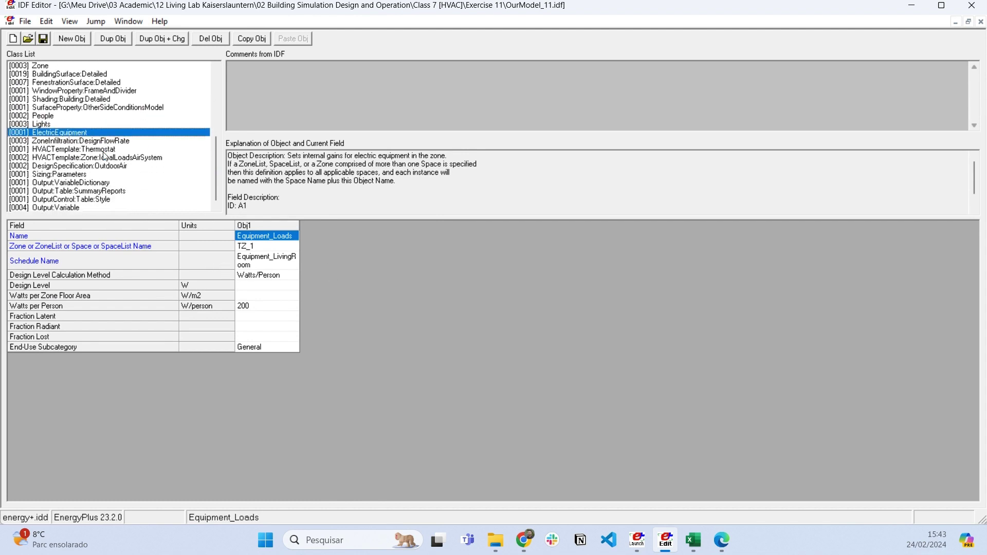
scroll(105, 156, up, 1)
scroll(106, 157, up, 4)
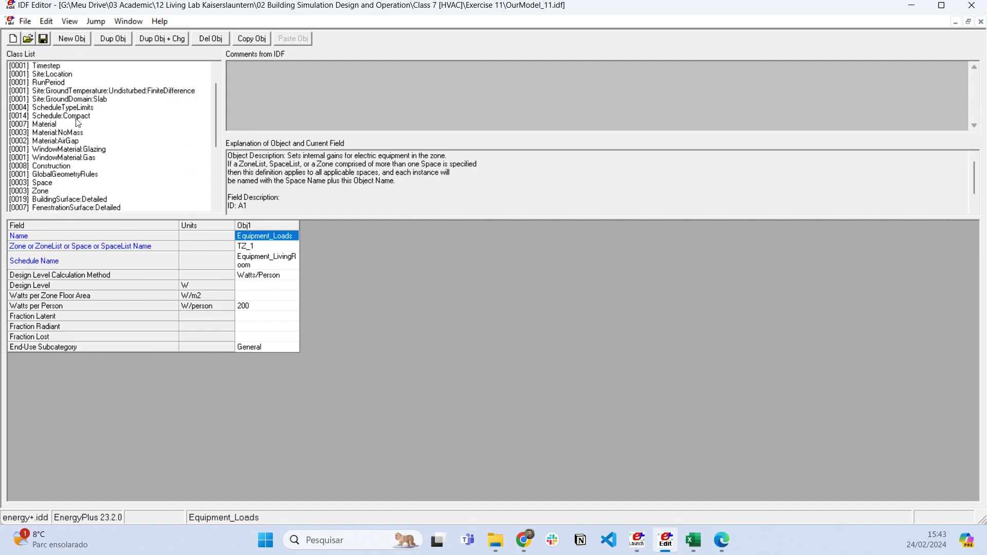
Review the Schedule:Compact objects and the undisturbed ground temperature object.
click(77, 119)
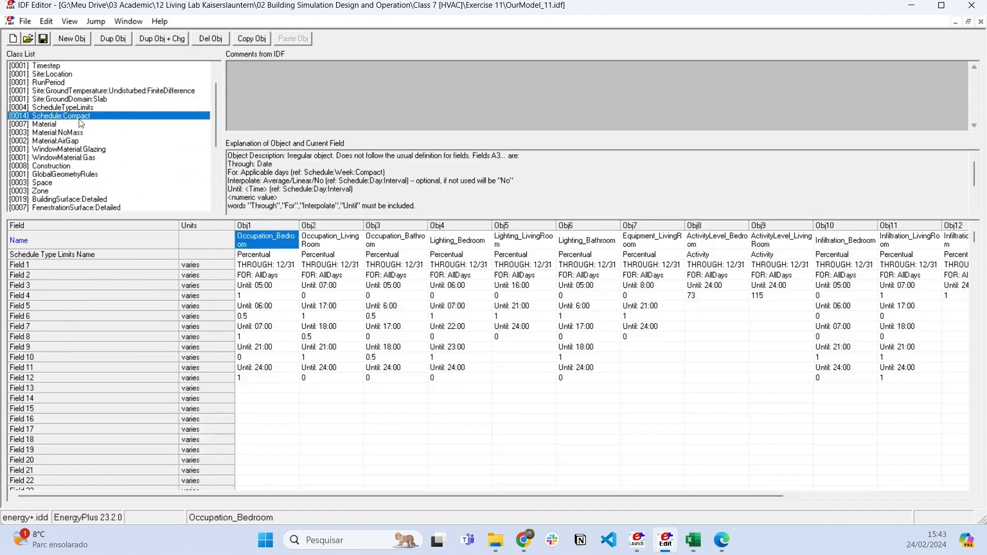
drag(407, 495, 236, 470)
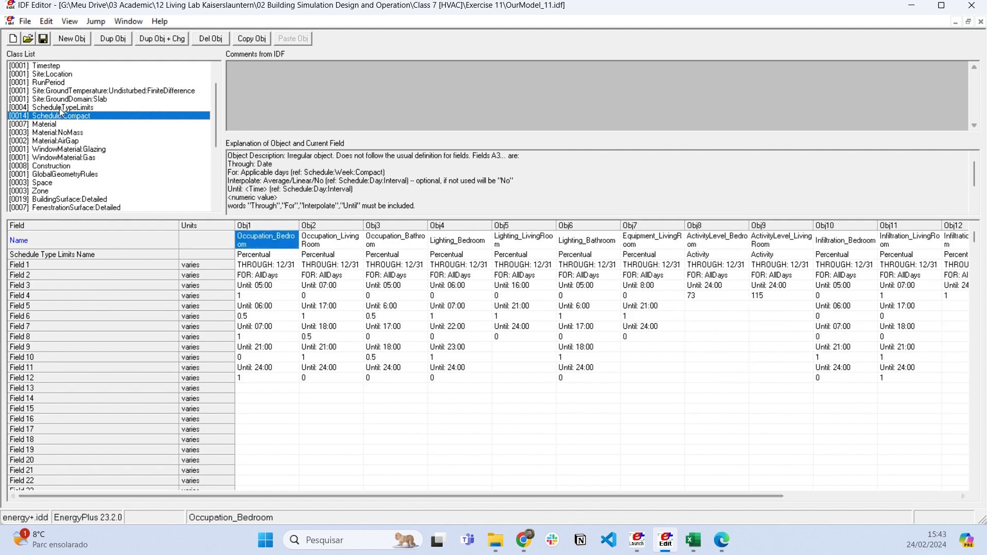
scroll(65, 123, down, 1)
scroll(65, 122, up, 1)
click(92, 95)
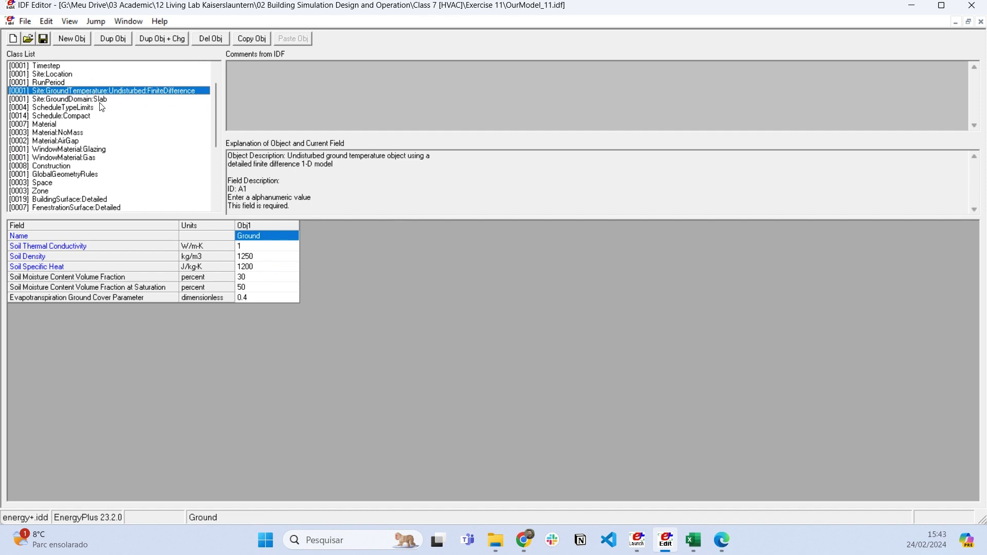
scroll(102, 107, down, 5)
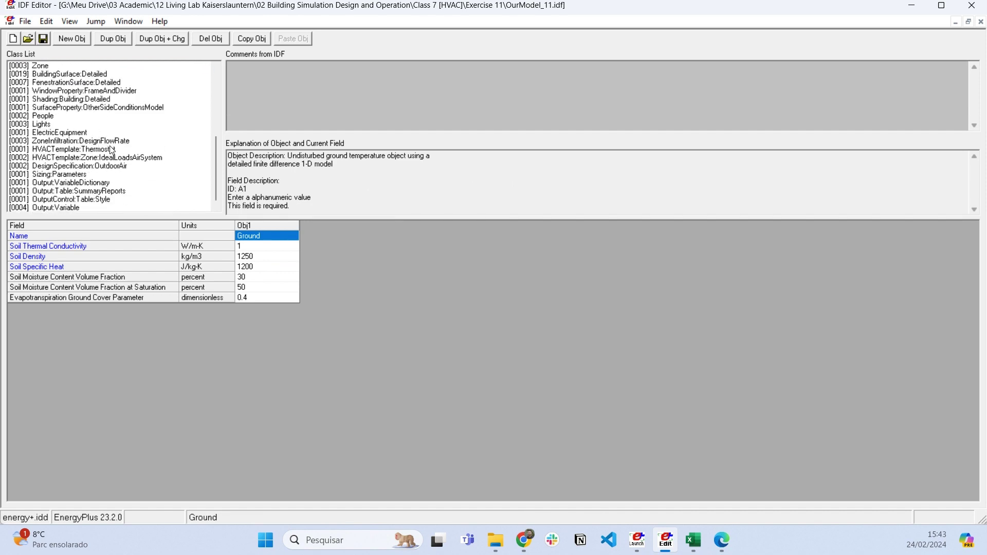
Inspect the HVACTemplate:Thermostat setpoints and the two ideal loads air system objects.
click(111, 150)
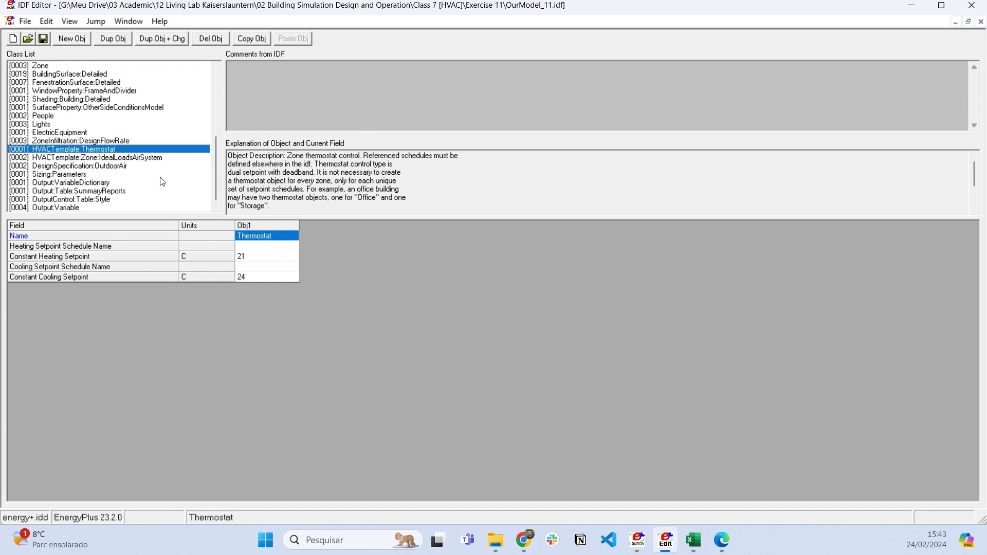
click(138, 159)
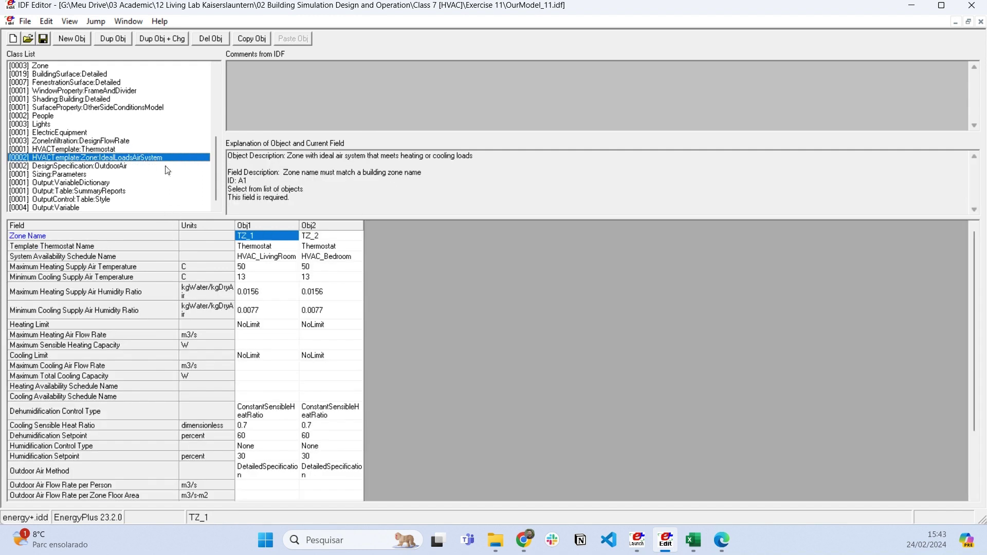
drag(256, 225, 336, 225)
click(287, 227)
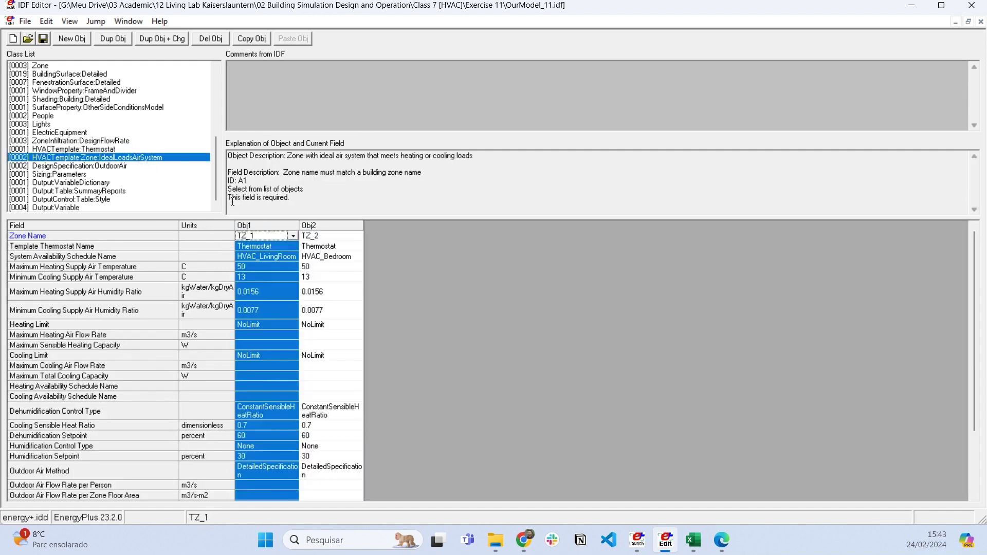
click(104, 149)
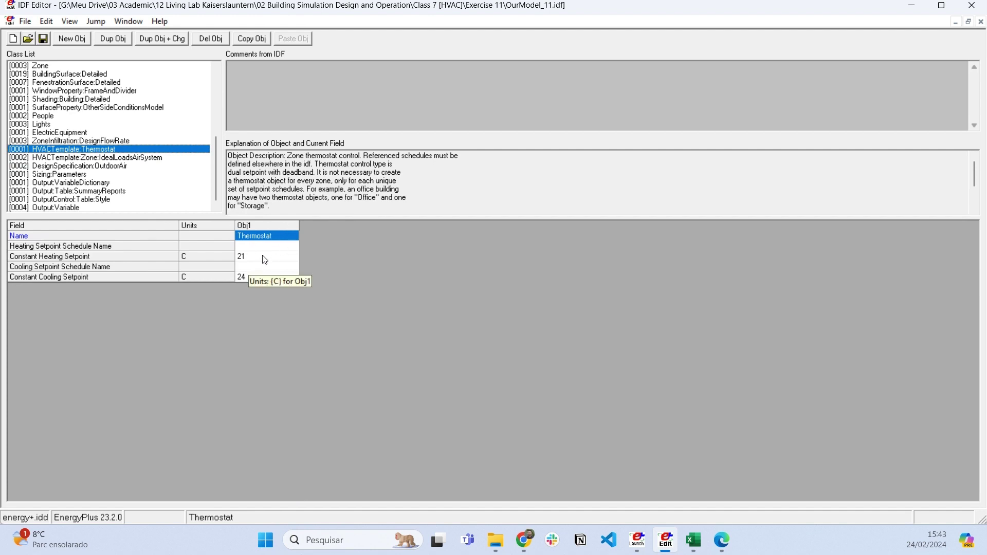
Review outdoor air specifications, zone infiltration, and the Regular Output:VariableDictionary request.
click(88, 166)
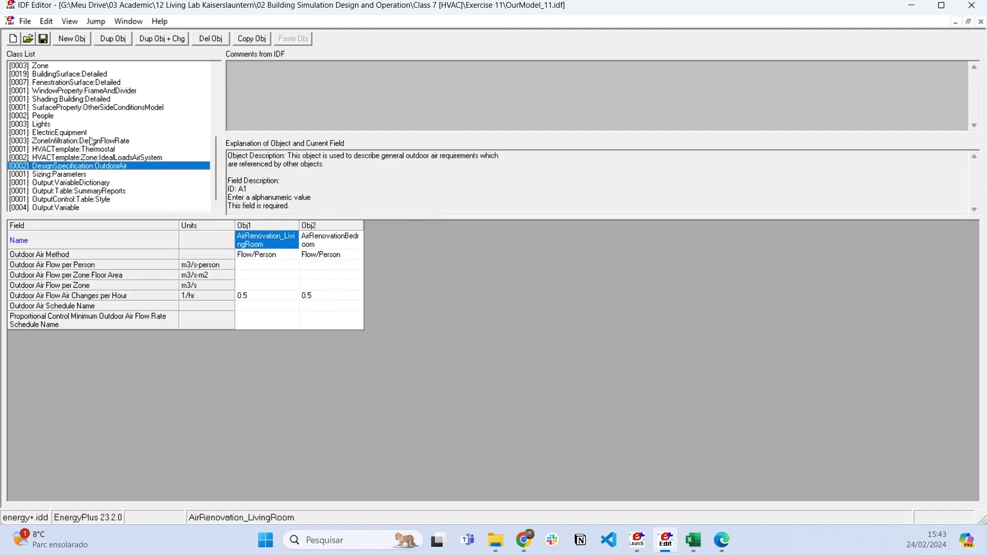
click(91, 142)
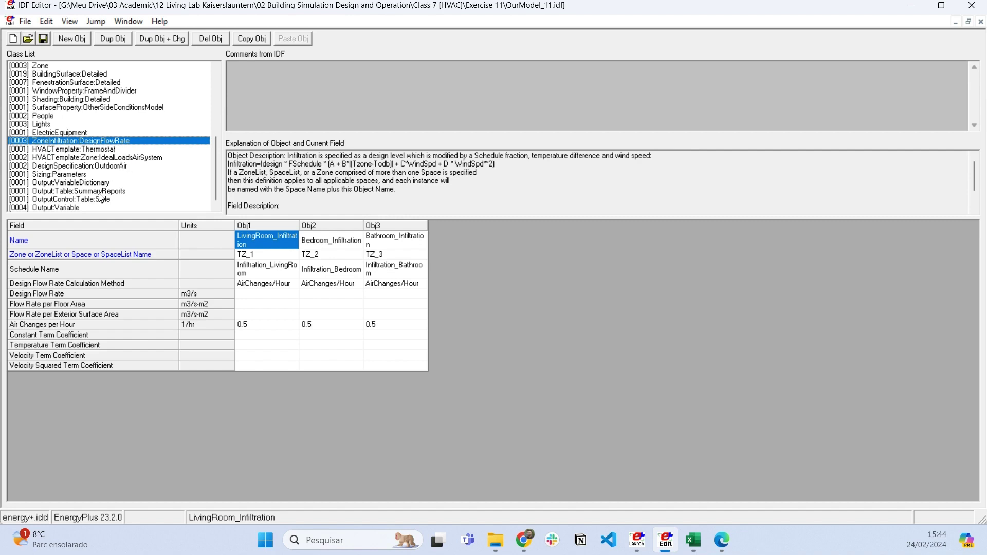
click(60, 184)
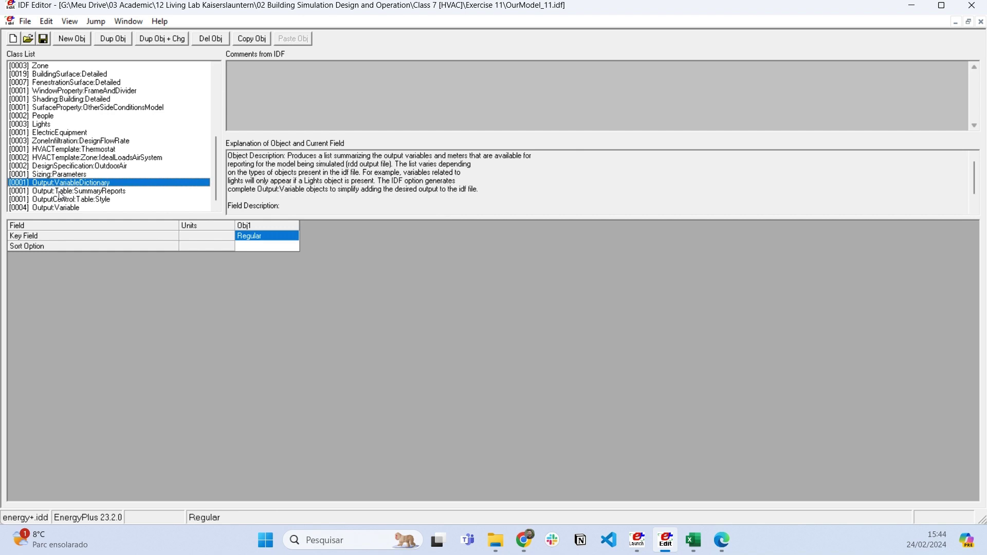
Show the four hourly Output:Variable objects, then bring EP-Launch in front.
click(81, 208)
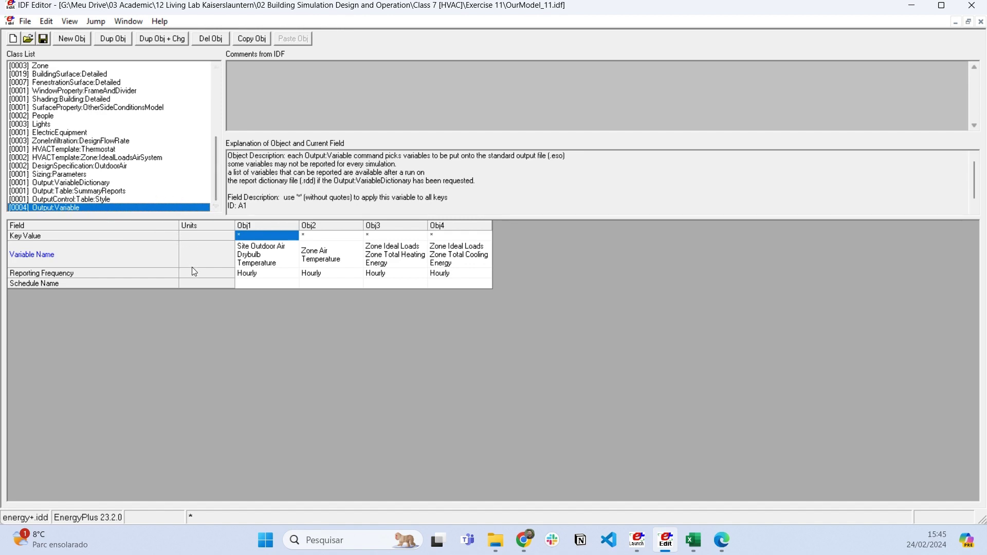
click(639, 542)
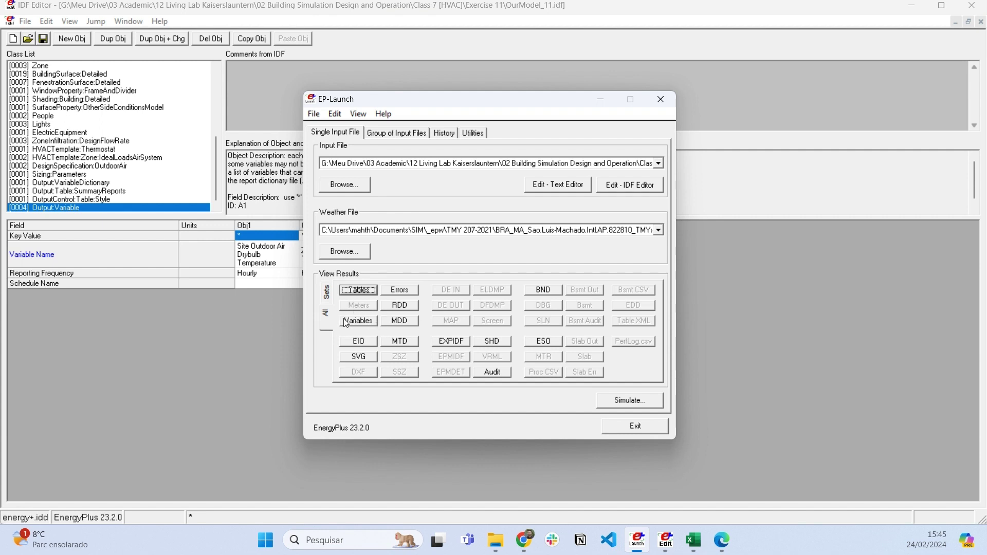
Select all four Output:Variable objects, glancing at EP-Launch and the Excel results.
click(236, 306)
drag(310, 235, 437, 248)
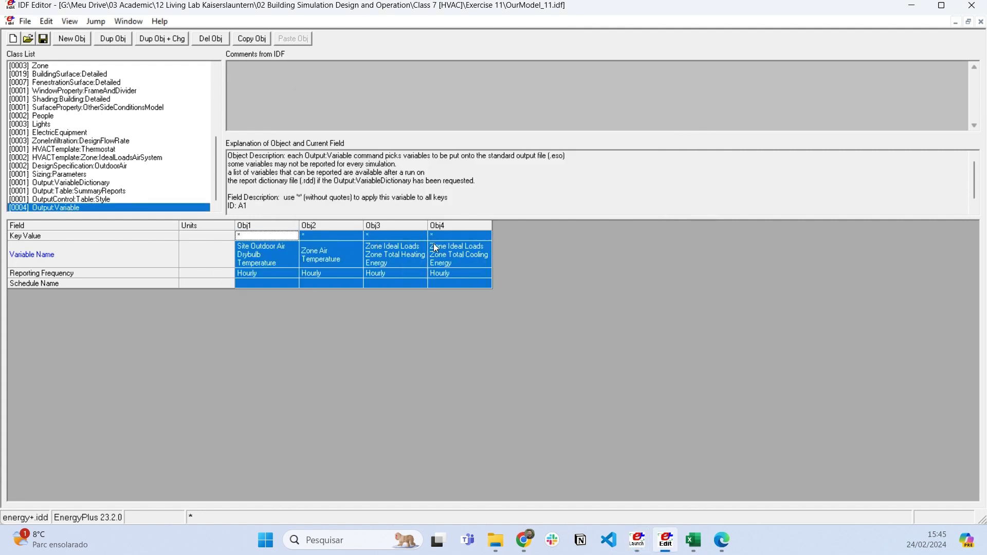
click(638, 541)
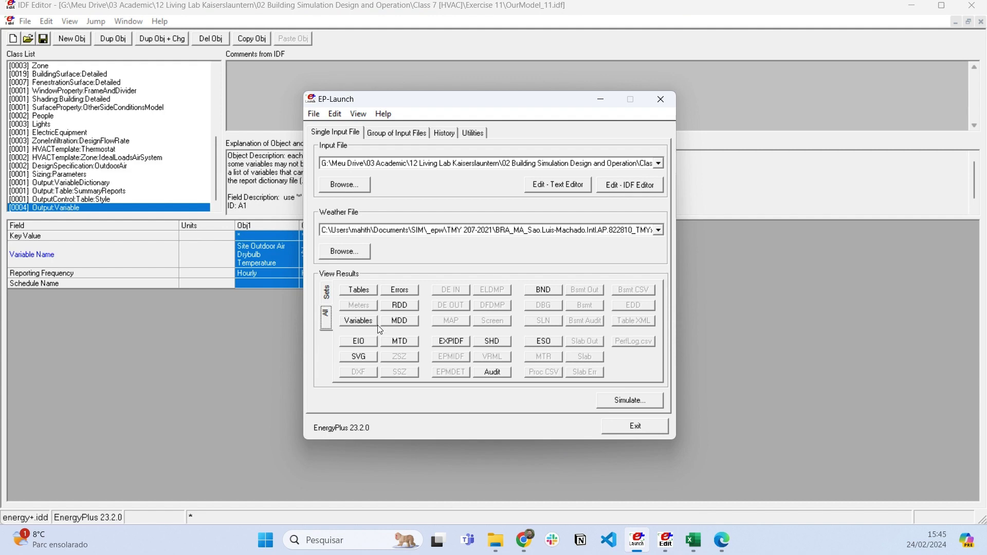
click(693, 540)
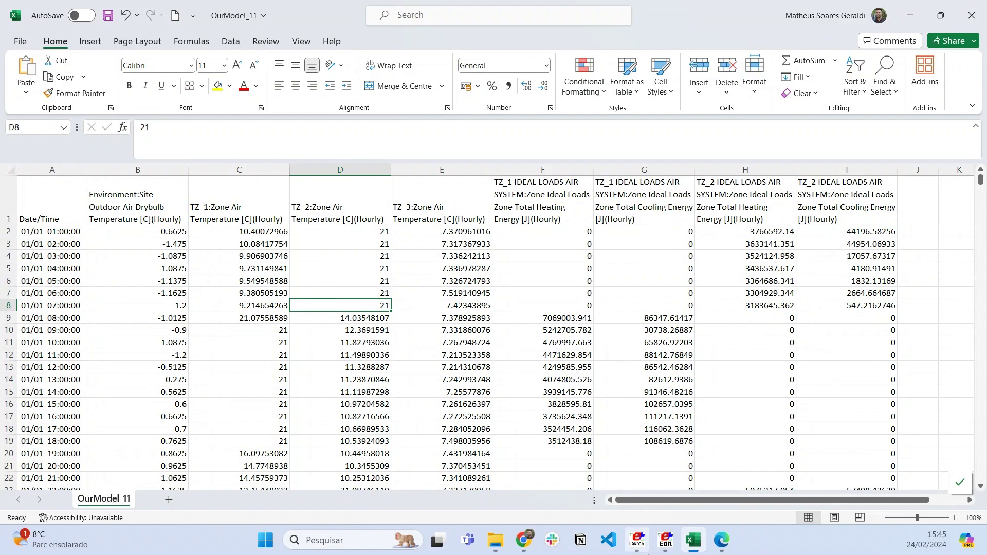
click(665, 542)
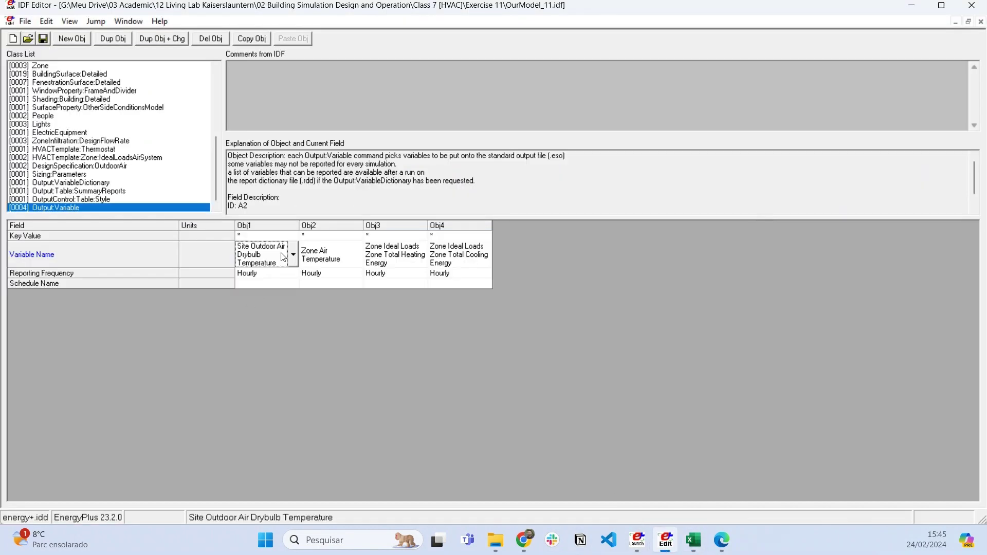
Inspect Obj2's zone air temperature request and its Hourly reporting frequency, then switch to Excel.
click(325, 262)
click(337, 229)
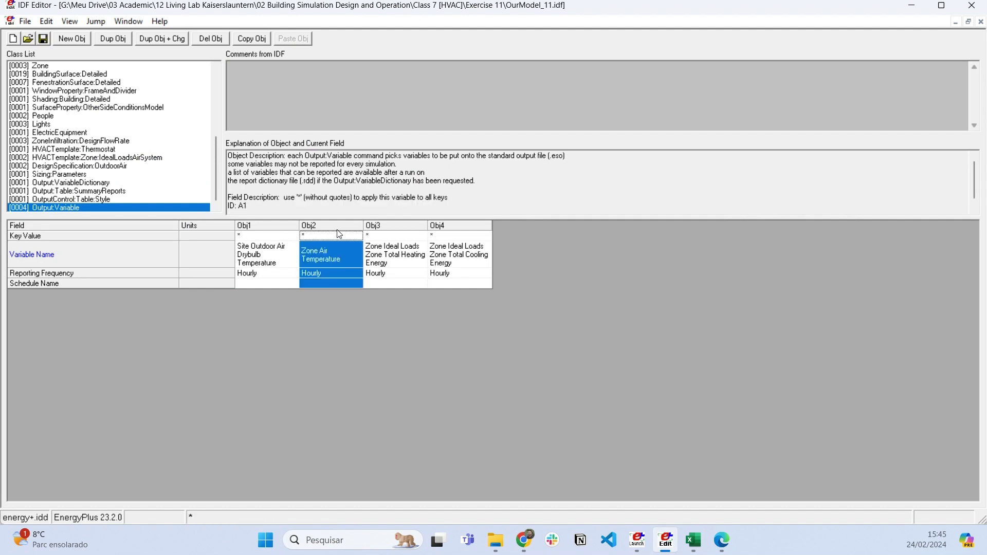
click(327, 276)
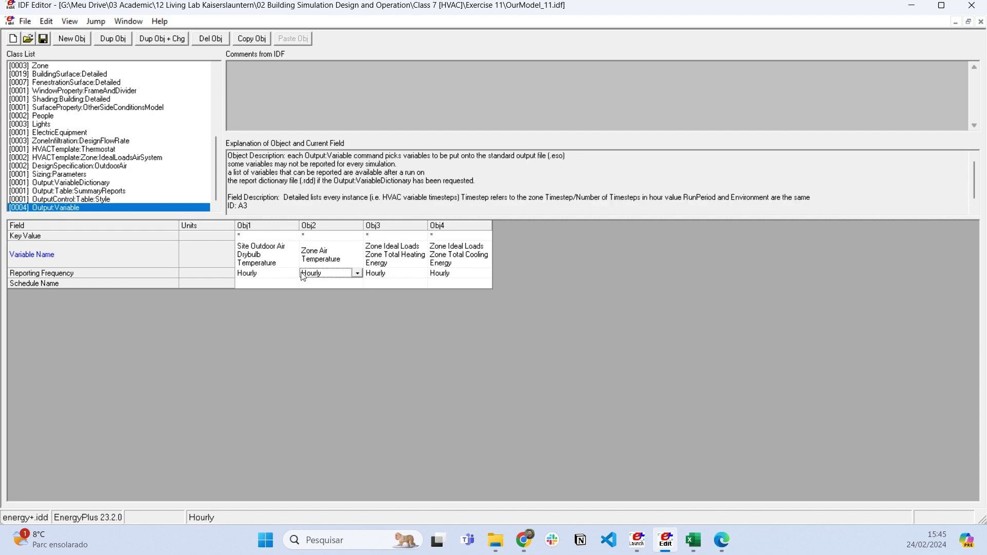
click(694, 540)
Select columns C–E and confirm the results end at row 8761 (12/31 24:00:00).
drag(236, 170, 435, 170)
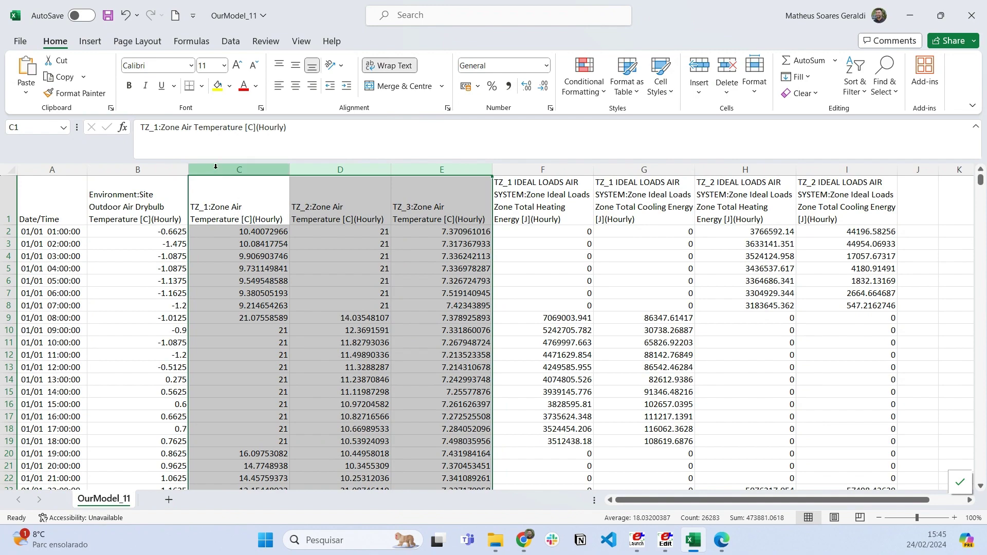
scroll(36, 237, down, 6)
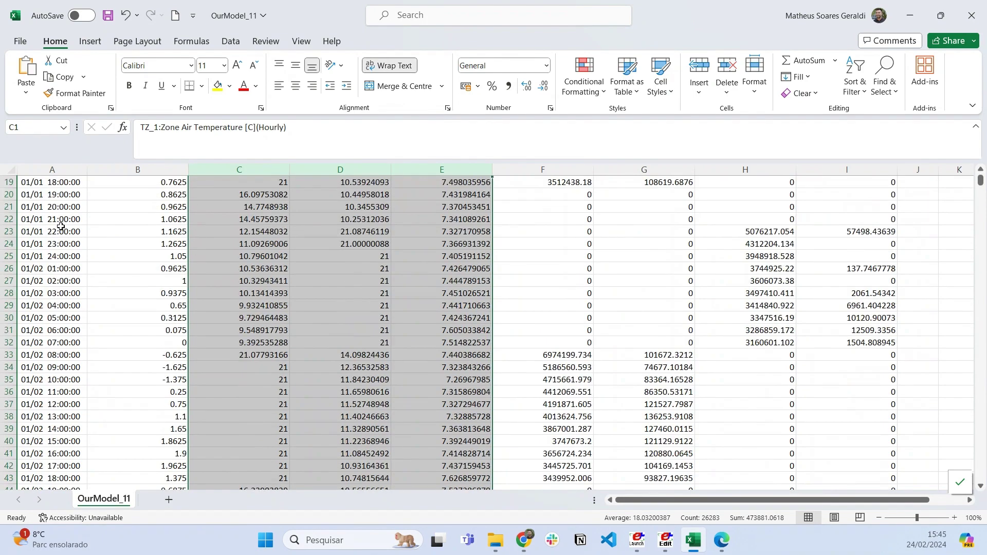
scroll(66, 242, up, 6)
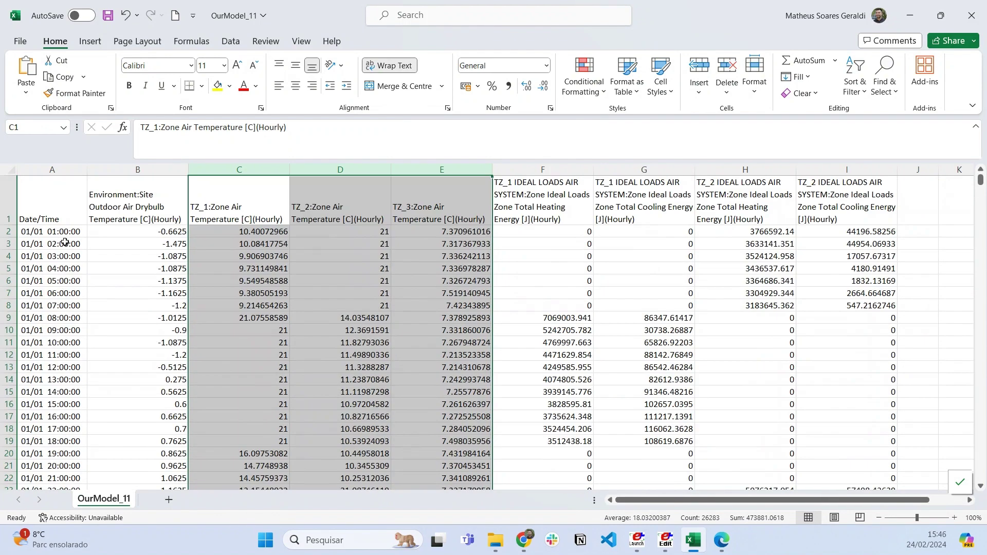
drag(57, 231, 52, 361)
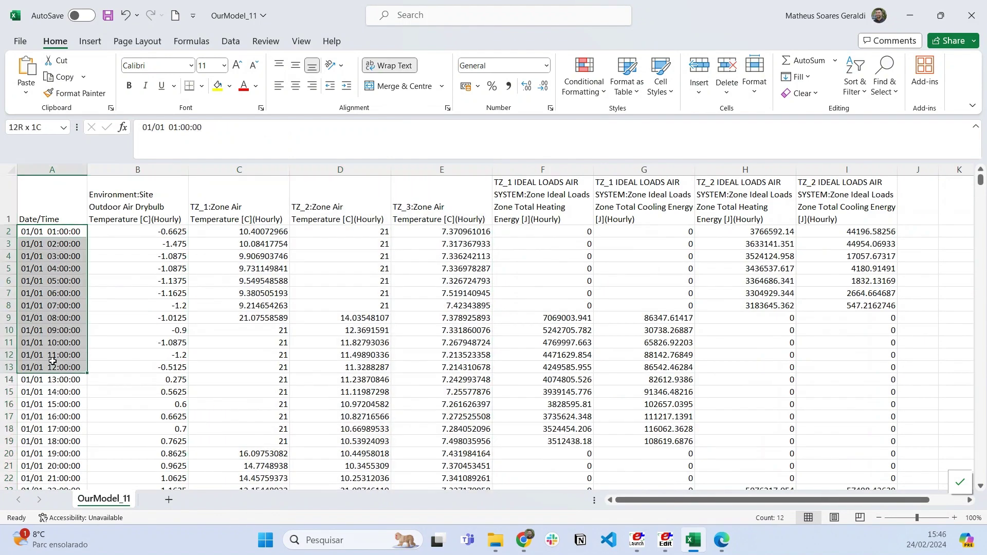
click(24, 231)
key(Up)
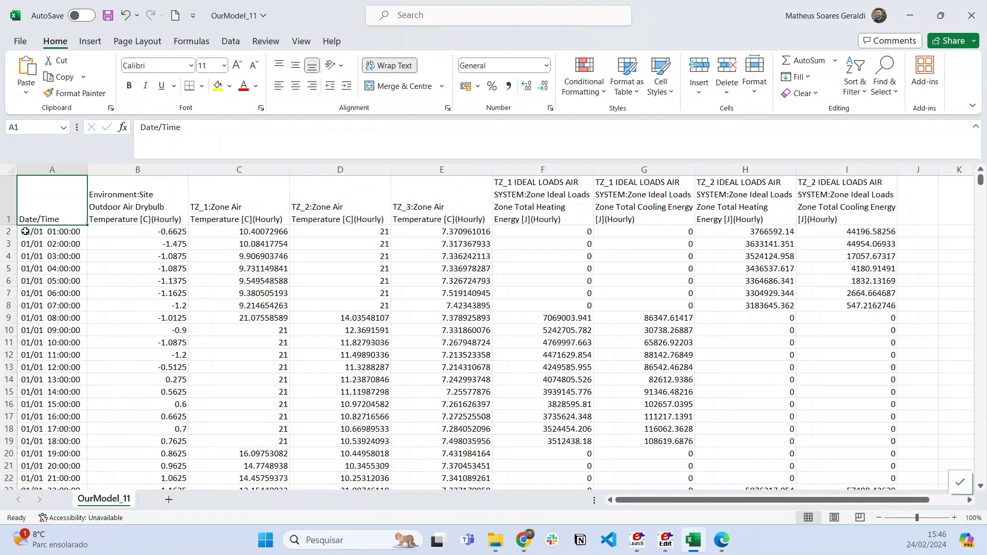
key(Down)
key(ctrl+Down)
scroll(2, 247, down, 1)
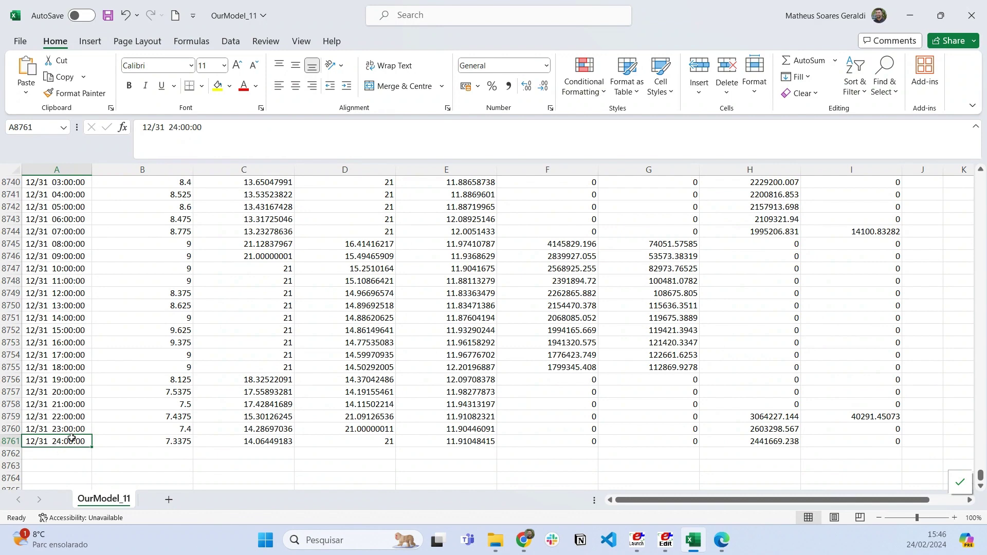
key(ctrl+Home)
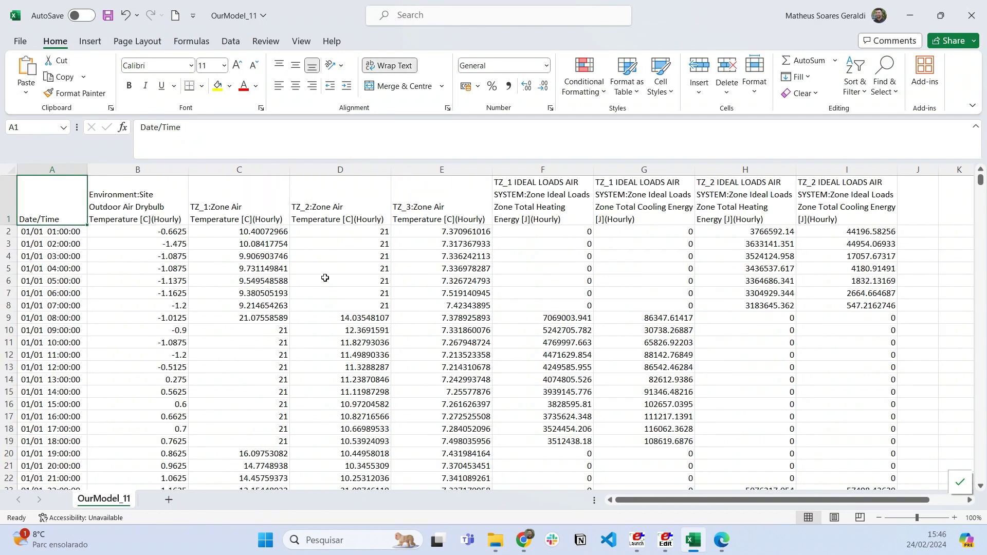
Select the TZ_1 zone air temperature values from C2 down, then return to the IDF Editor.
drag(249, 231, 690, 547)
click(689, 547)
click(692, 543)
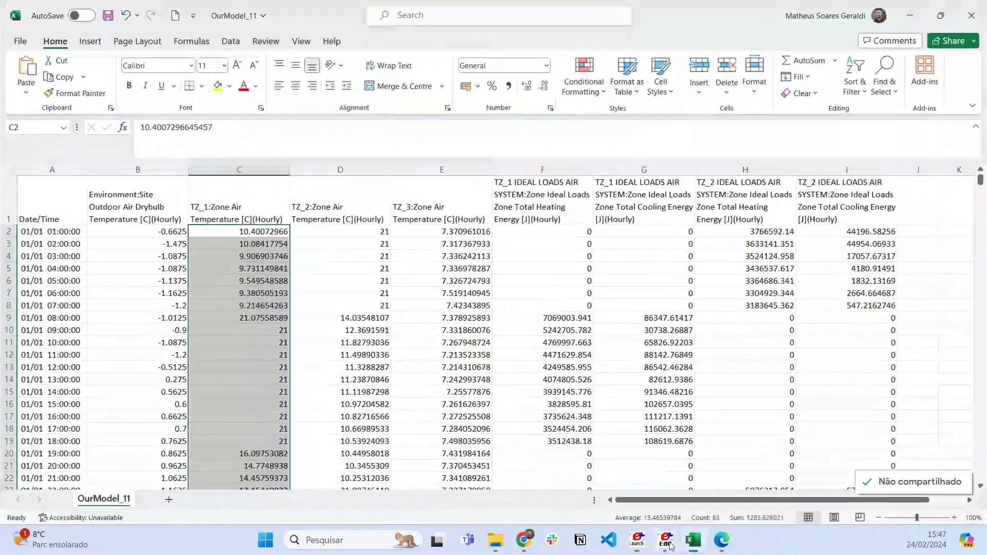
click(666, 540)
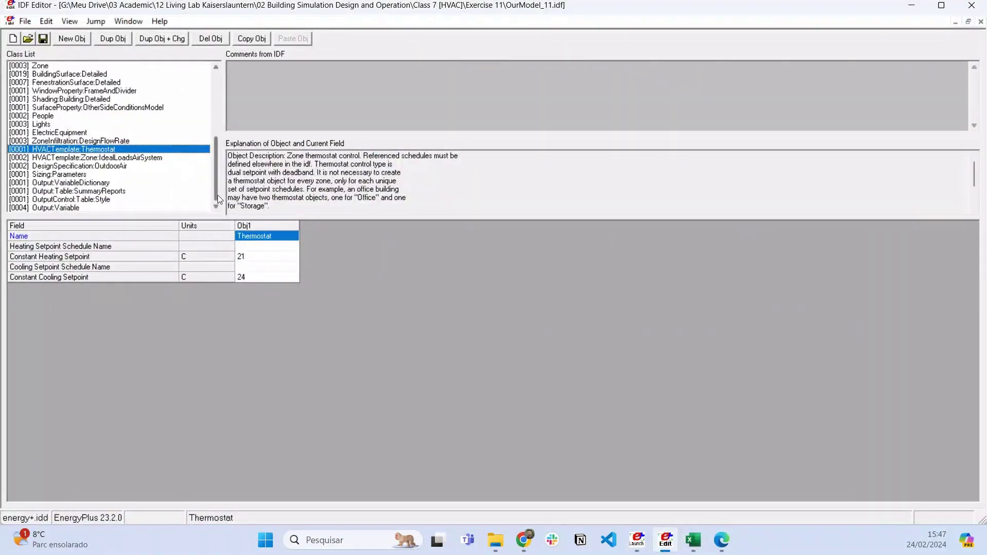
Check the Obj3 heating and Obj4 cooling energy Output:Variable names, then bring EP-Launch forward.
click(93, 199)
click(82, 208)
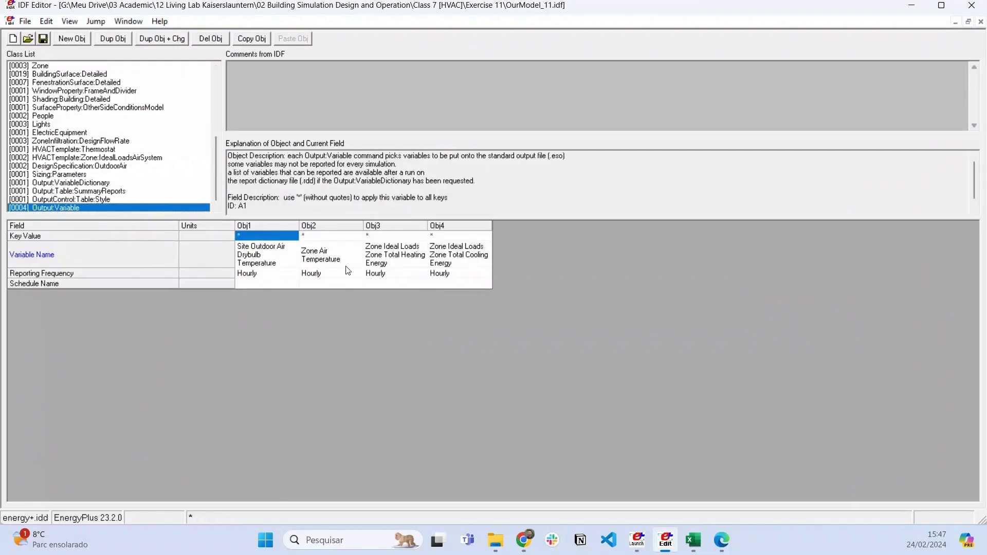
click(396, 260)
click(381, 225)
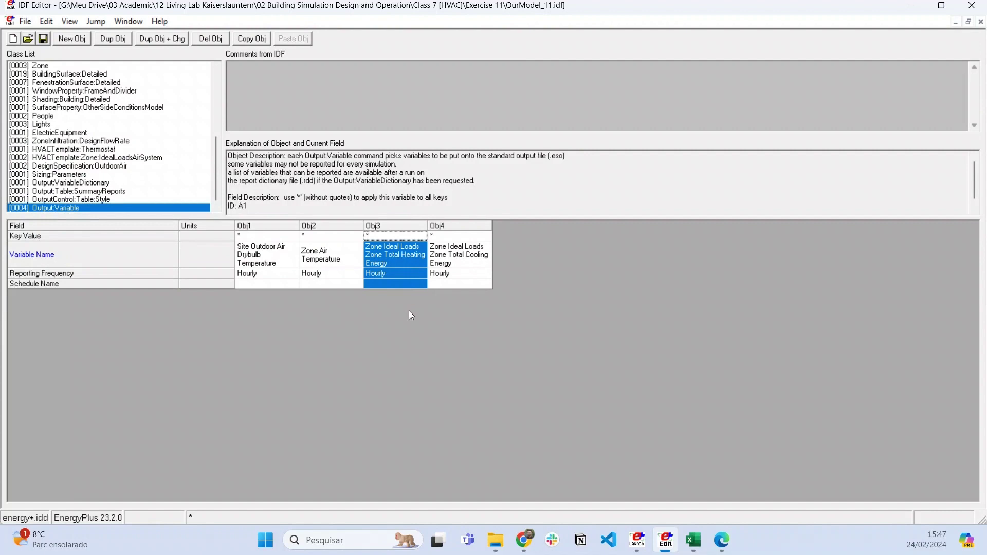
click(400, 258)
click(471, 262)
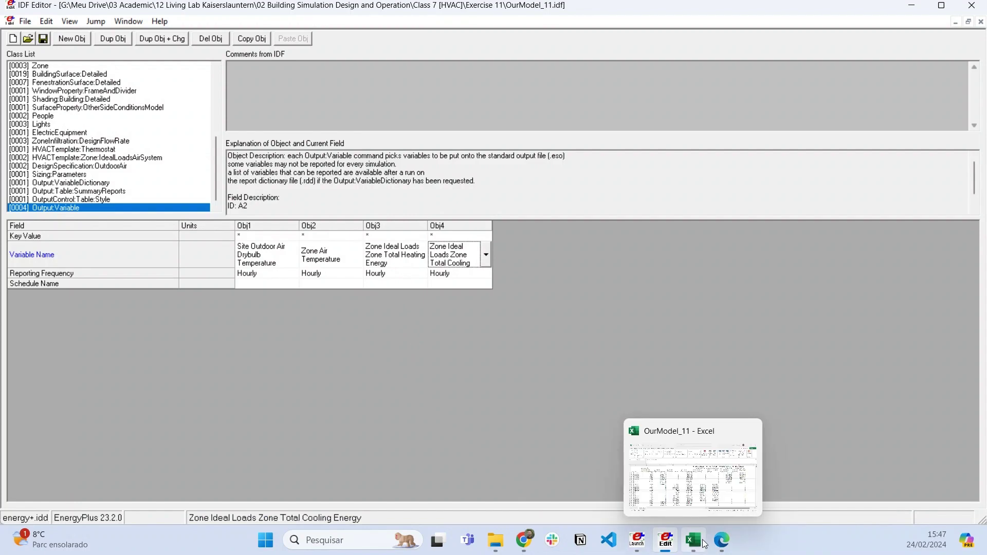
click(639, 541)
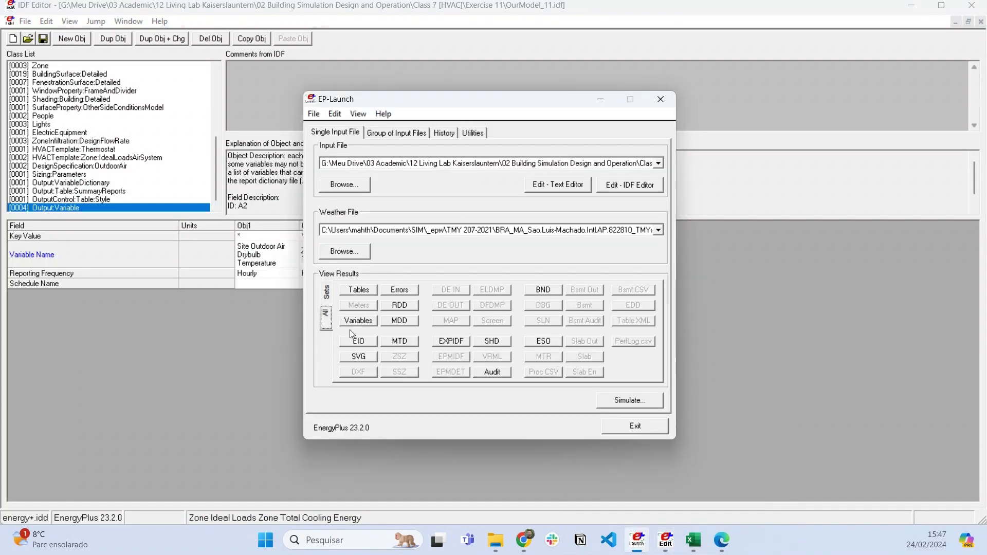
In Excel, select the TZ_1 and TZ_2 heating and cooling columns F through I.
click(694, 541)
mouse_move(725, 548)
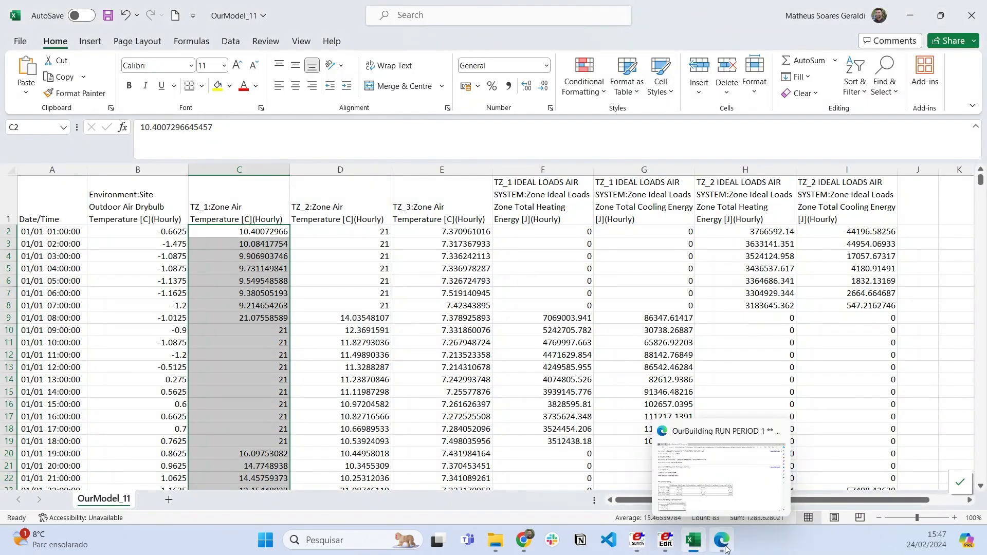
click(541, 171)
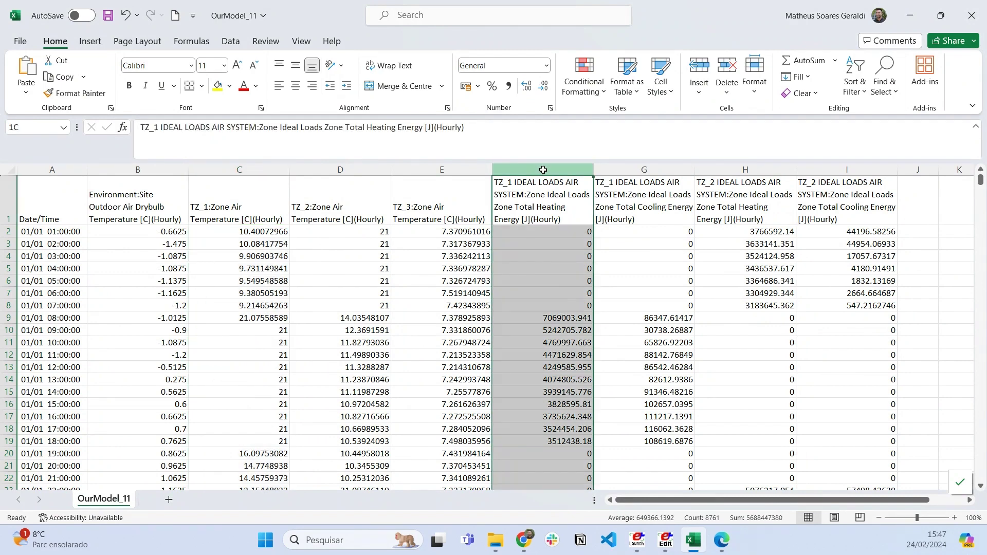
drag(547, 170, 643, 175)
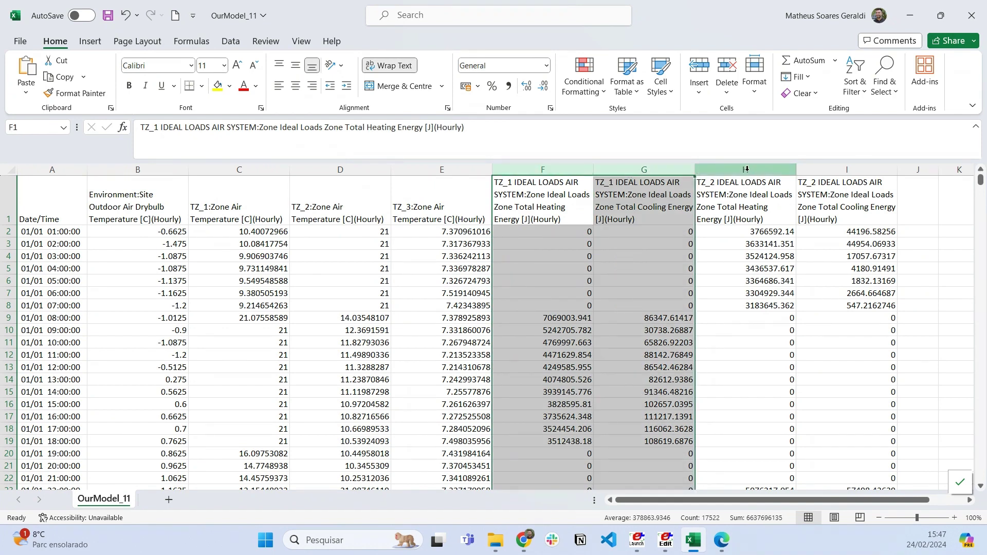
drag(747, 169, 805, 201)
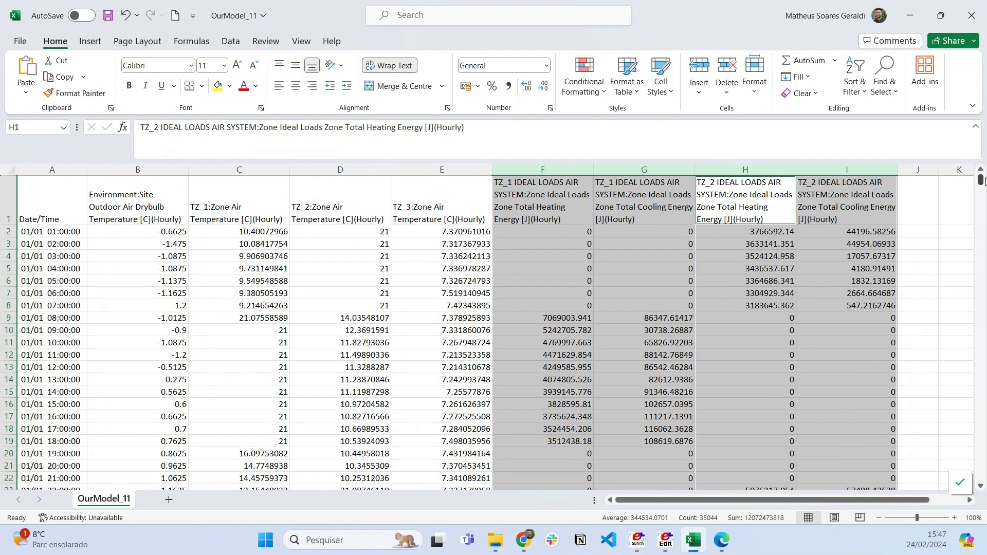
Select the 24 hourly 01/20 TZ_1 cooling values in G458:G481.
scroll(656, 271, down, 20)
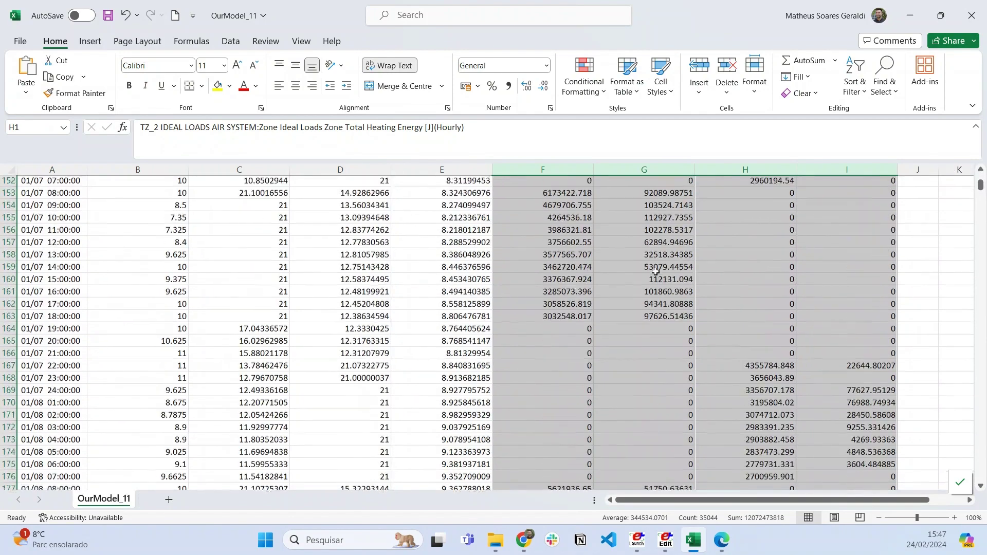
scroll(656, 271, down, 20)
drag(981, 194, 985, 199)
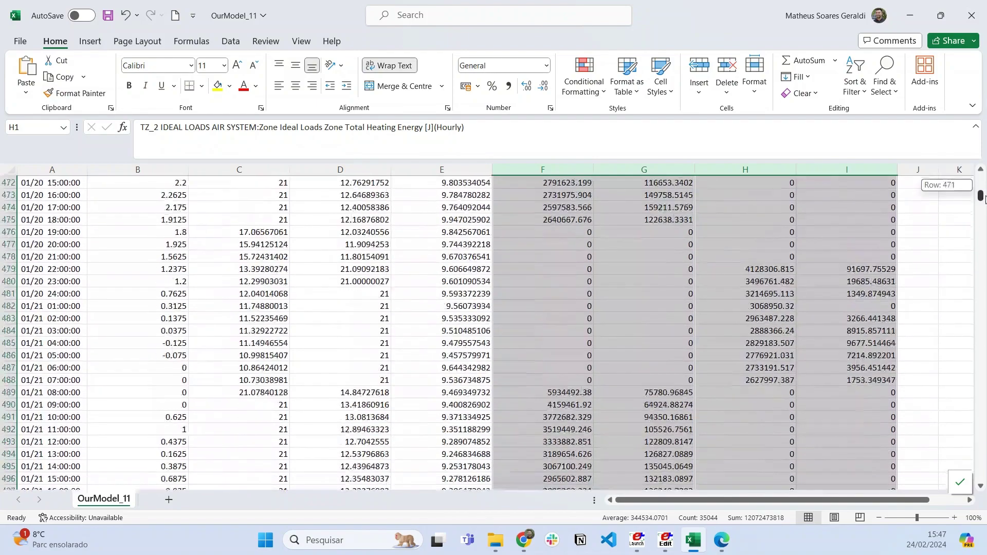
scroll(59, 254, up, 2)
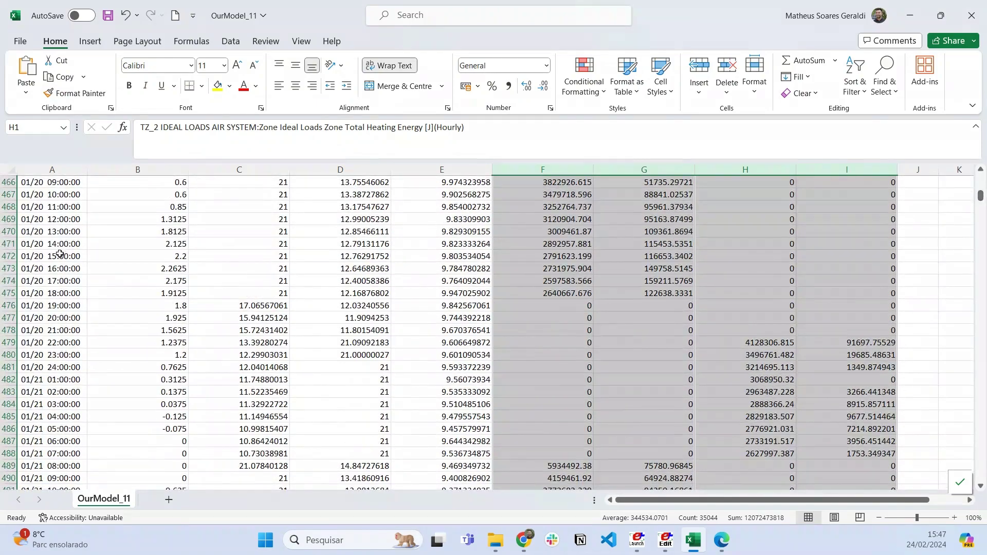
scroll(60, 254, up, 4)
click(75, 232)
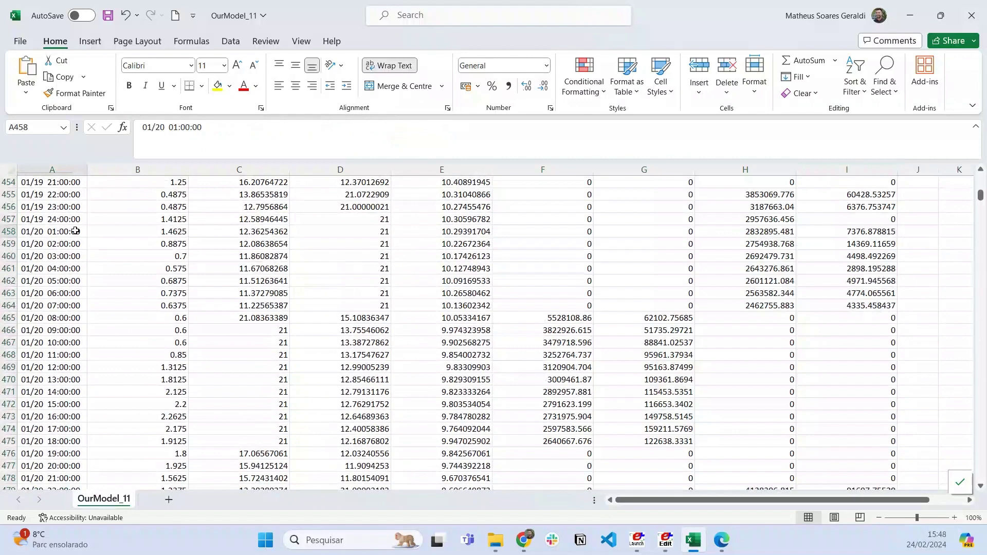
drag(75, 231, 656, 419)
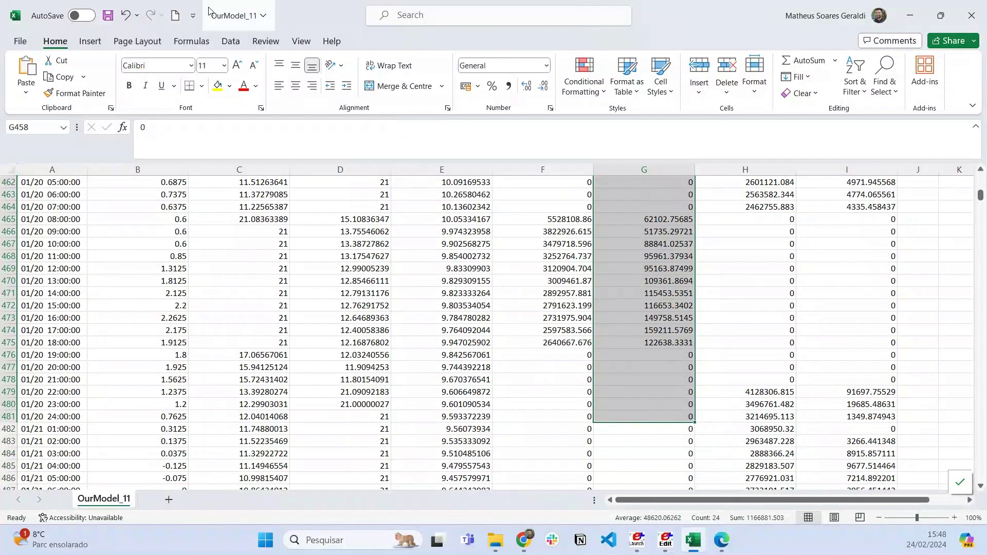
Insert a 2D line chart of the 01/20 cooling values, place it beside the data, minimize Excel.
click(90, 41)
click(386, 76)
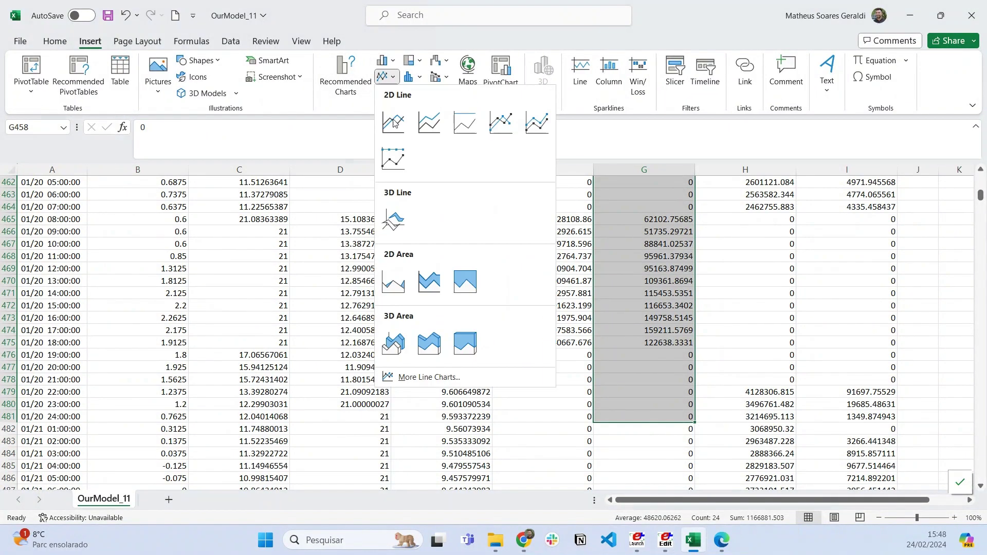
click(394, 121)
drag(505, 284, 390, 284)
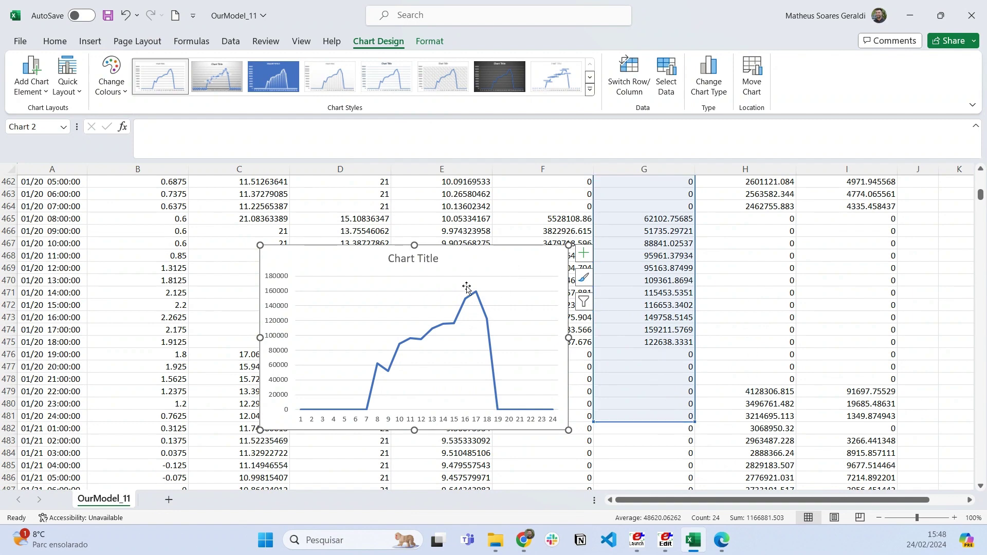
click(695, 547)
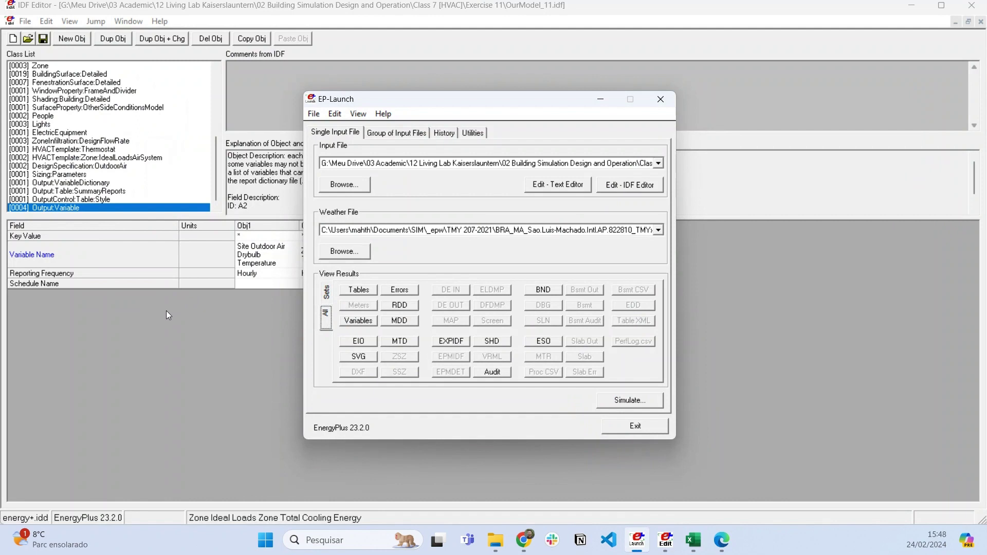
Confirm Output:Table:SummaryReports Report 1 Name stays AllSummary, then bring EP-Launch forward.
click(166, 311)
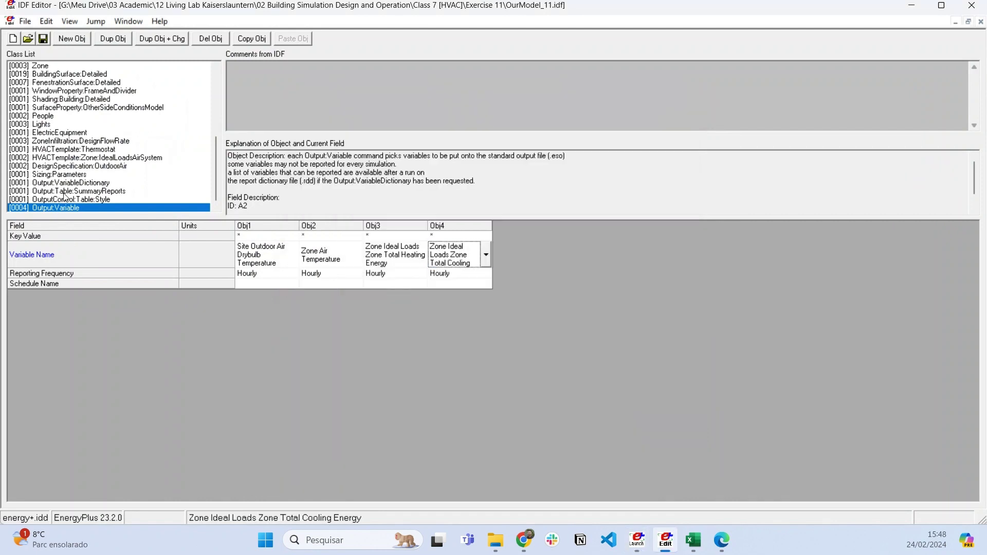
click(101, 191)
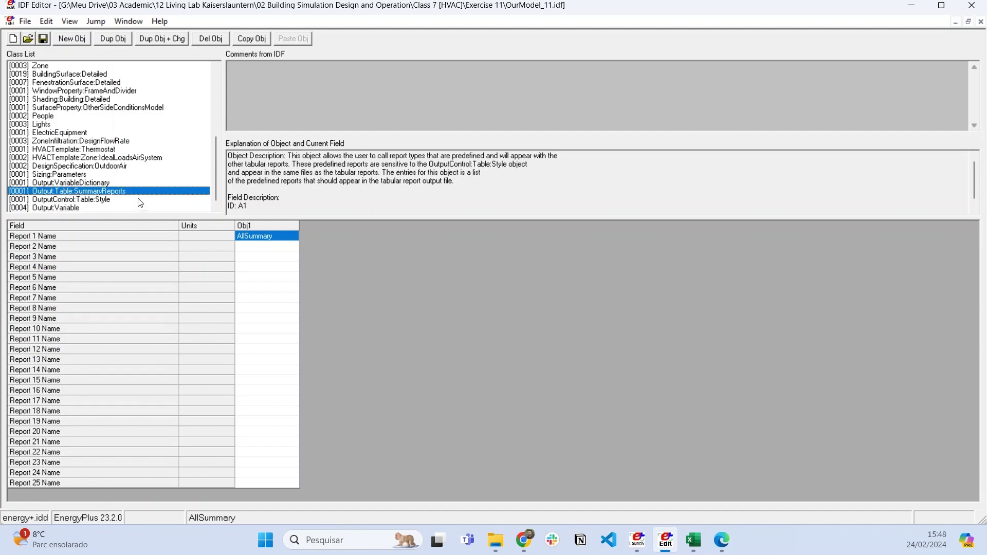
click(263, 235)
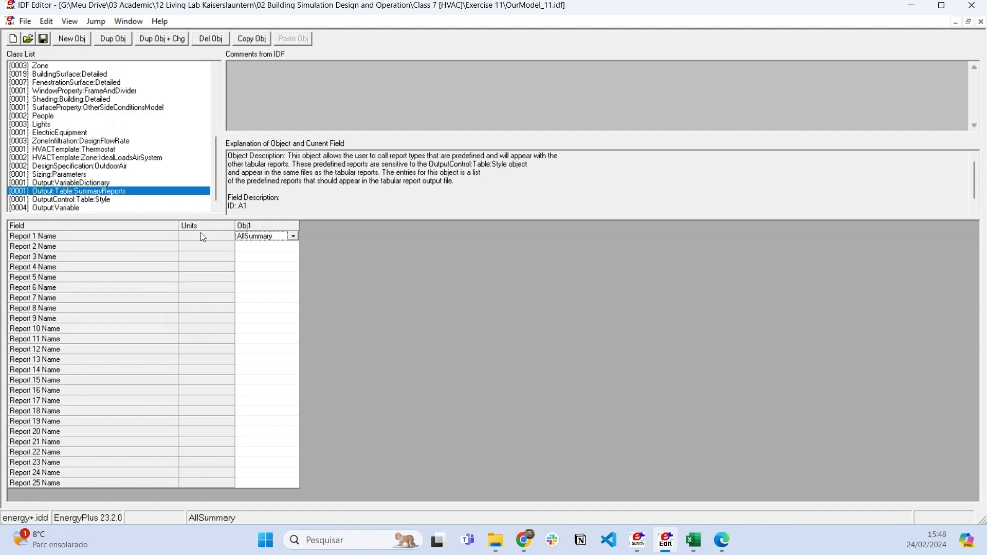
click(293, 236)
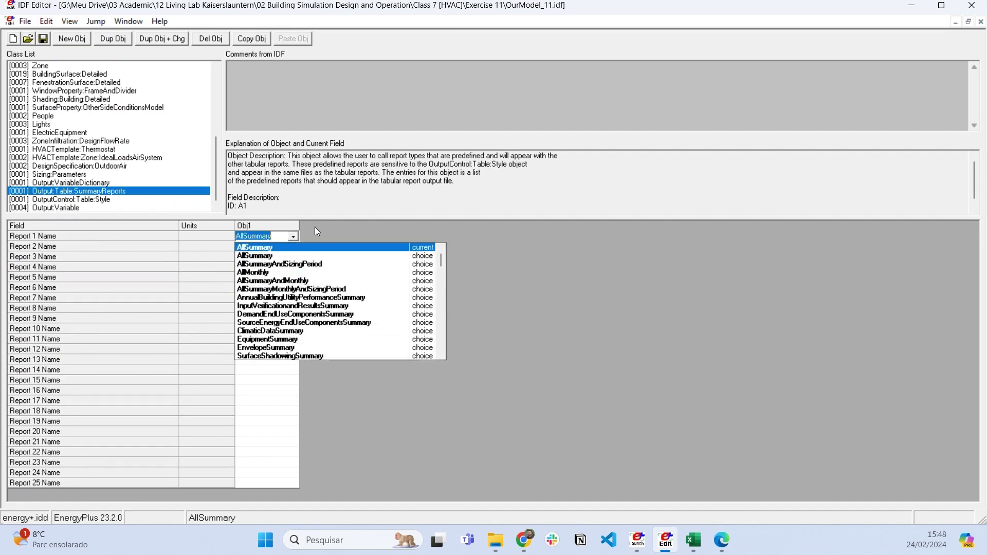
click(317, 231)
click(287, 247)
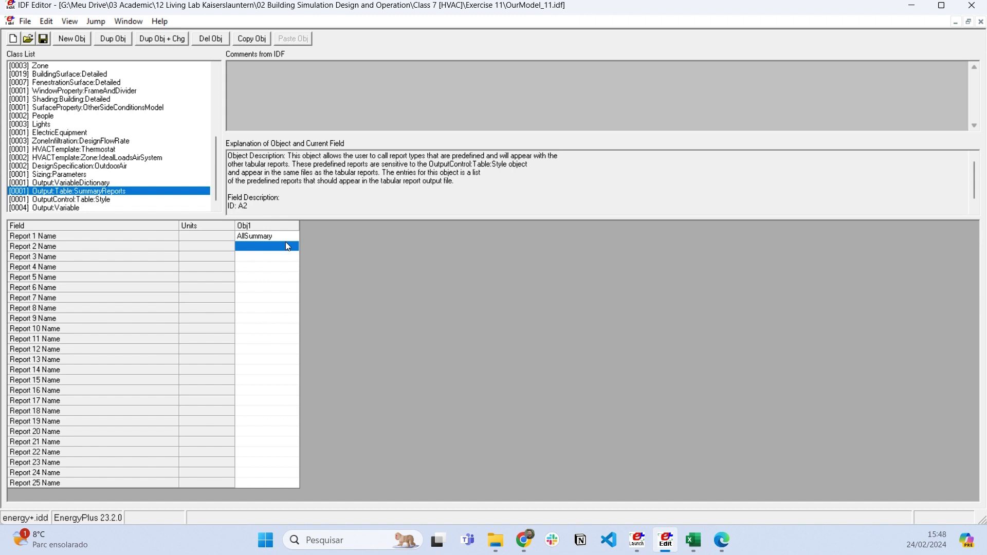
click(643, 548)
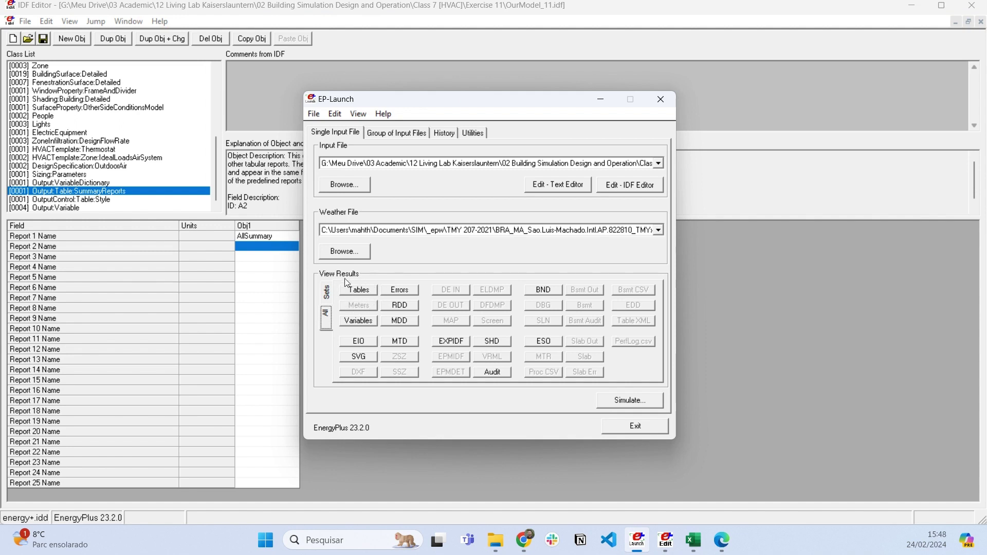
mouse_move(724, 545)
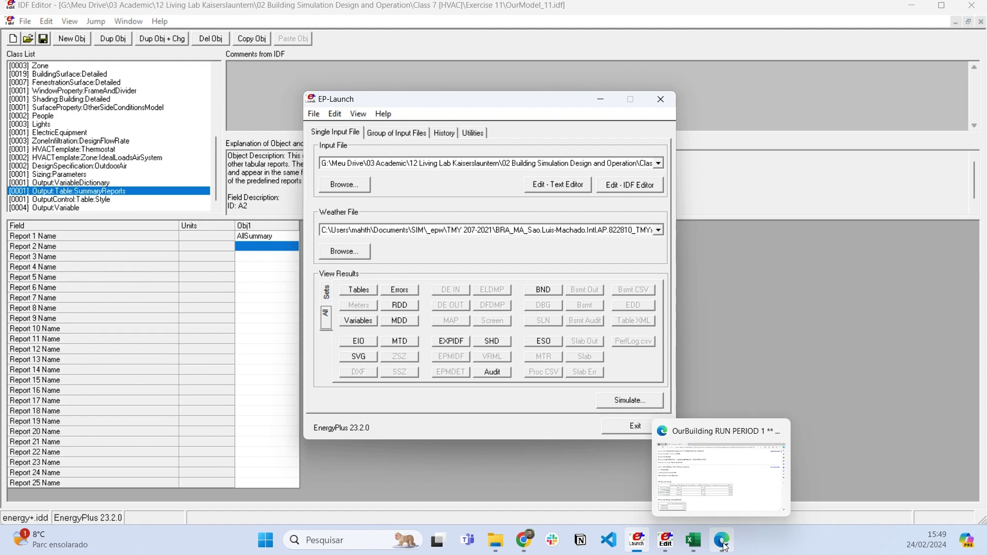
Bring up the HTML summary report in Edge and read the Site and Source Energy and conversion factors tables.
click(724, 545)
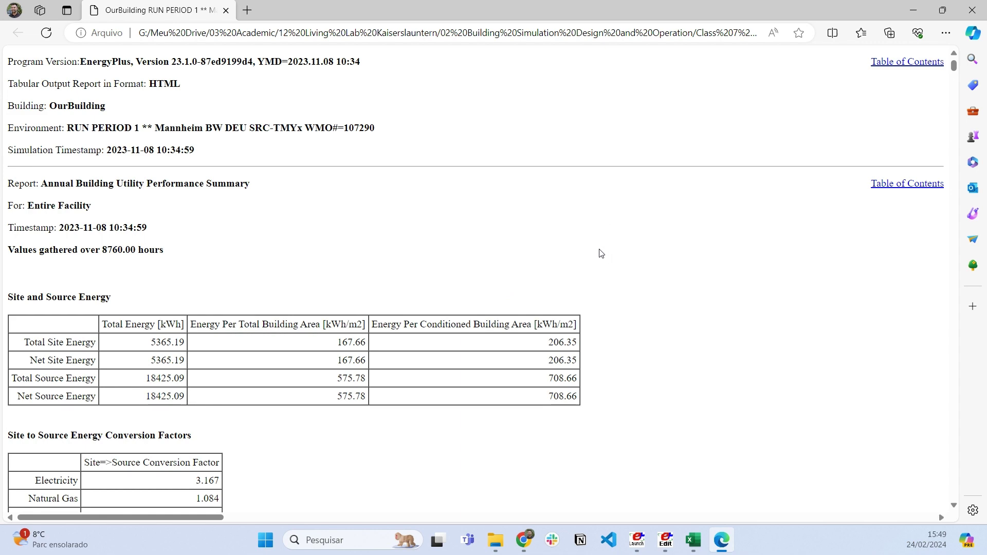
scroll(396, 159, down, 10)
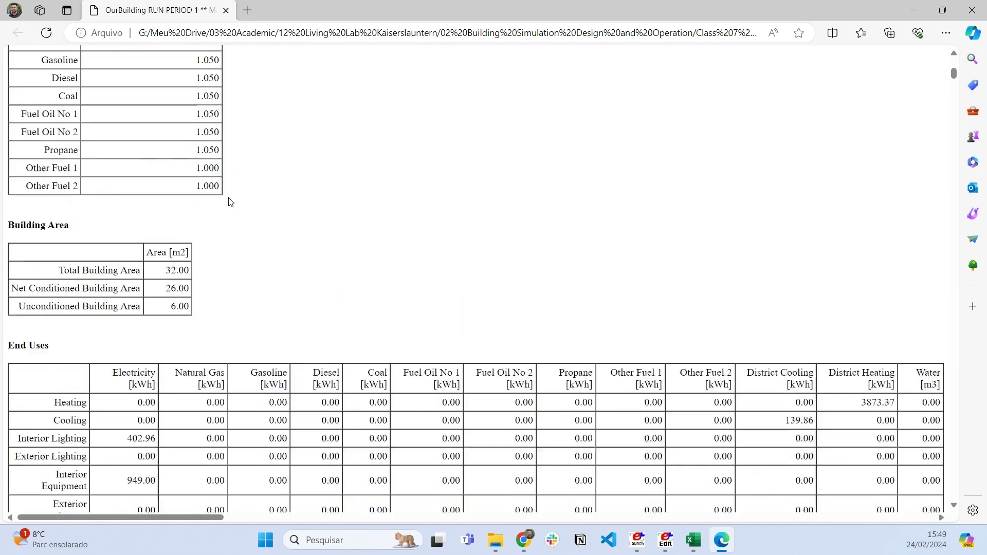
scroll(230, 202, down, 17)
scroll(143, 247, up, 18)
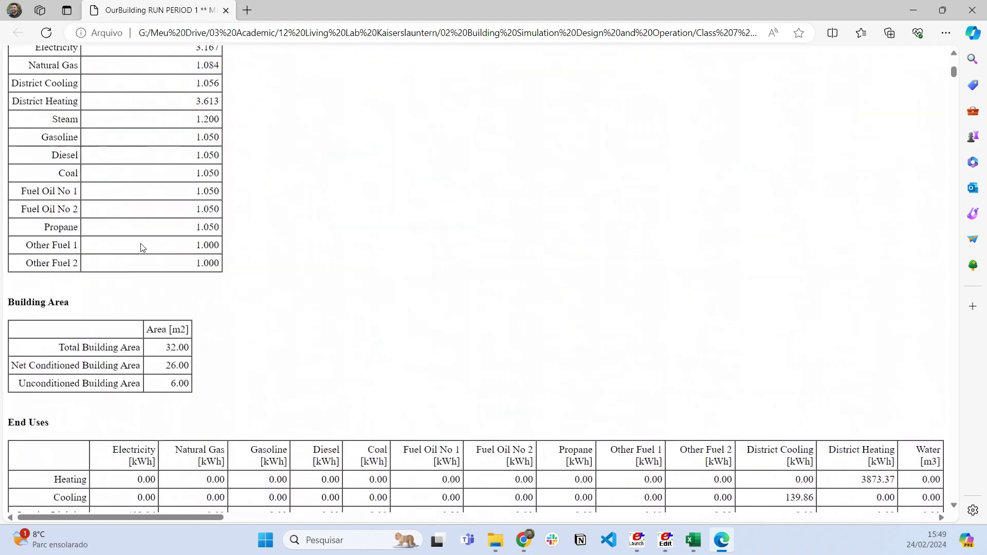
scroll(143, 247, up, 8)
triple_click(124, 294)
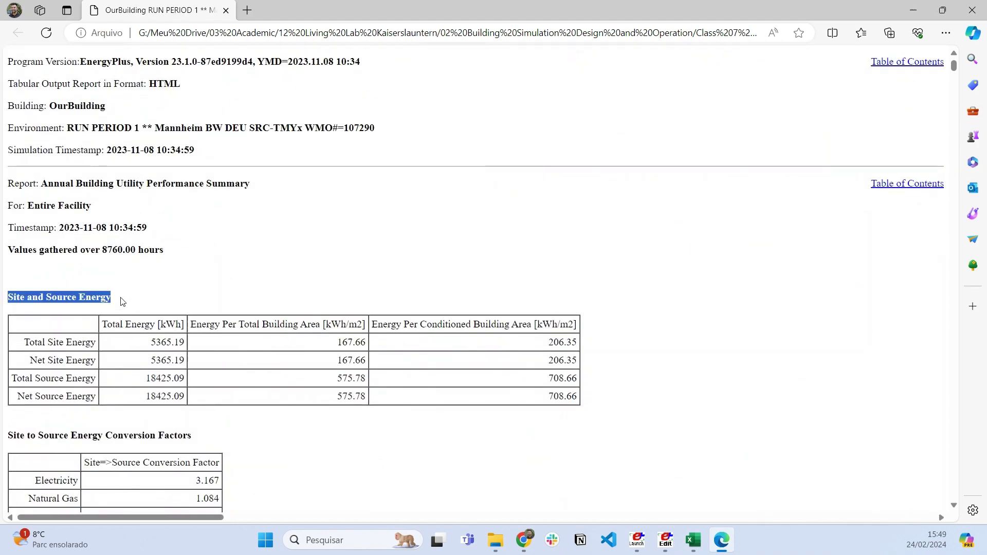
scroll(17, 304, down, 3)
drag(17, 296, 202, 296)
scroll(202, 296, down, 10)
scroll(197, 288, up, 3)
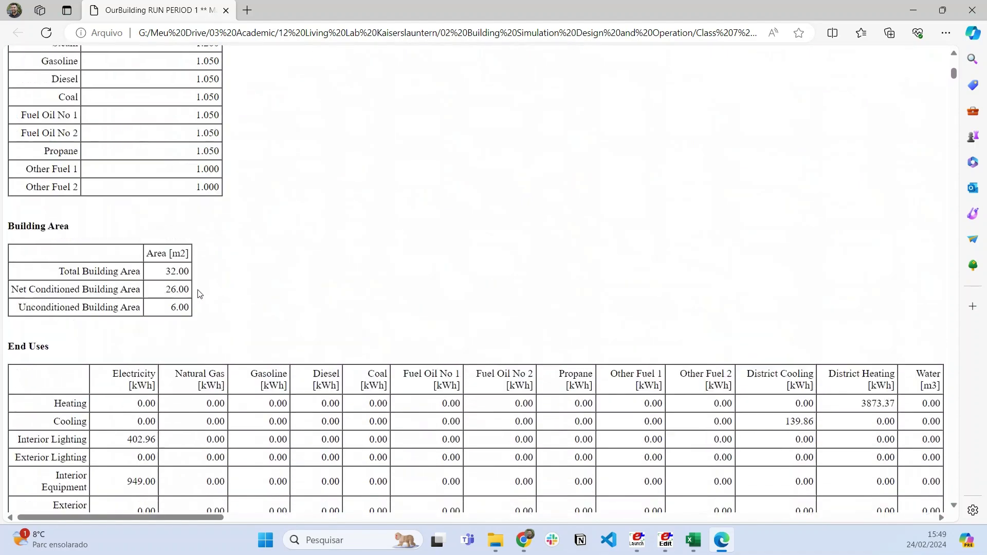
Read the Building Area and End Uses tables, then scroll back to the report top.
drag(9, 246, 181, 324)
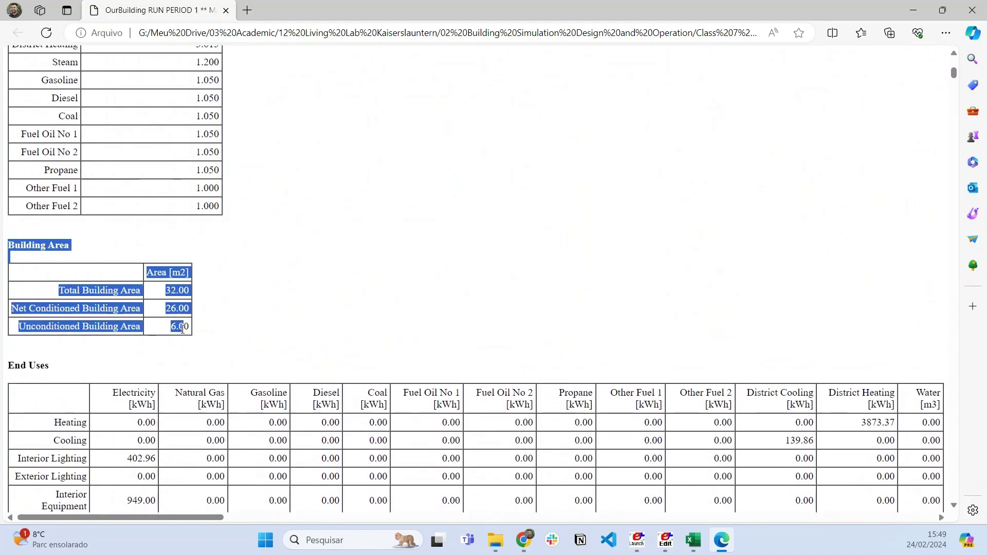
click(263, 327)
scroll(262, 327, down, 3)
scroll(262, 327, down, 2)
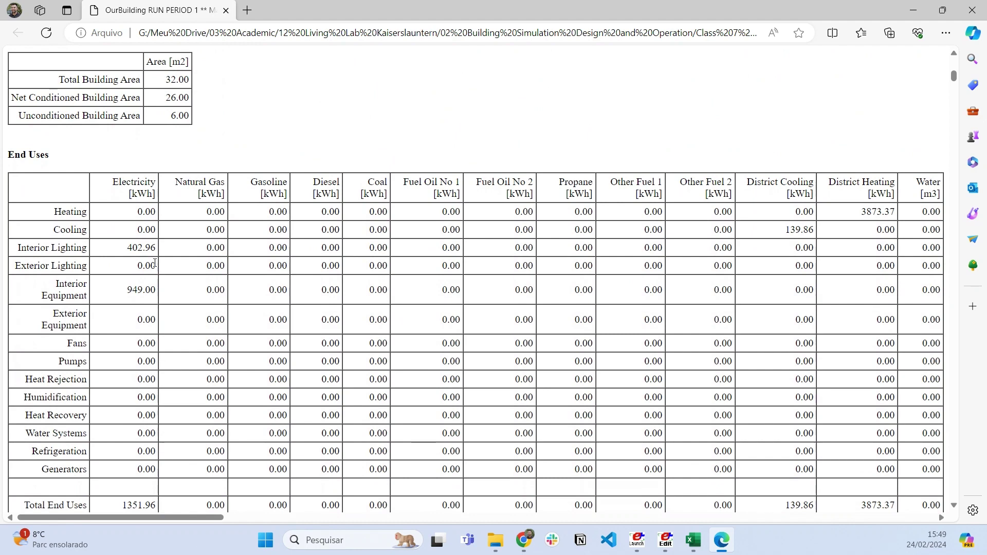
drag(8, 153, 53, 161)
scroll(128, 208, down, 2)
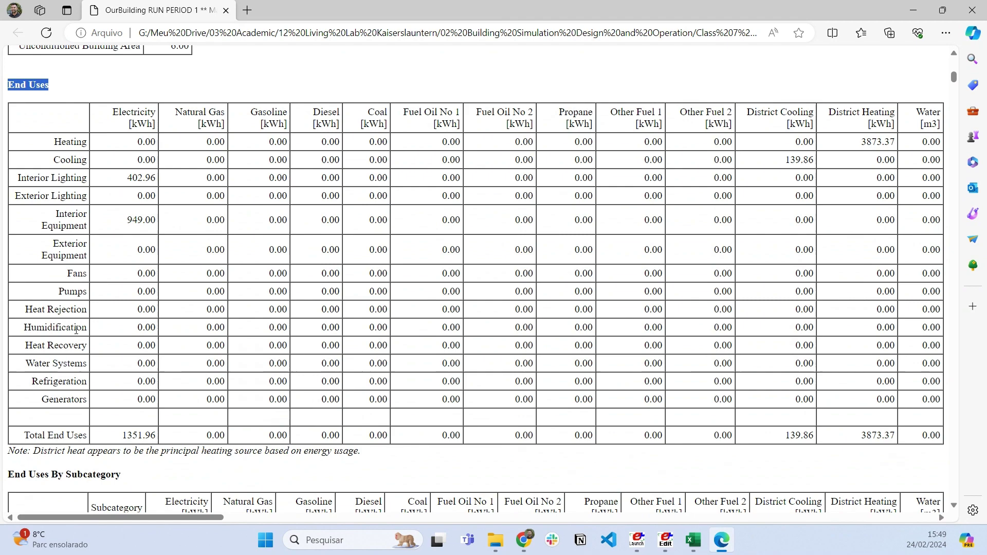
click(73, 314)
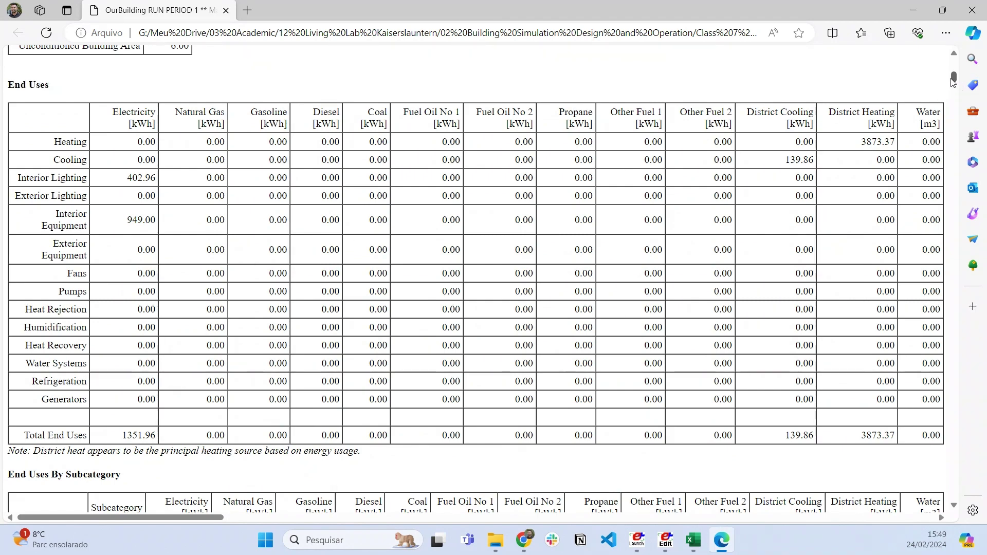
drag(954, 78, 956, 62)
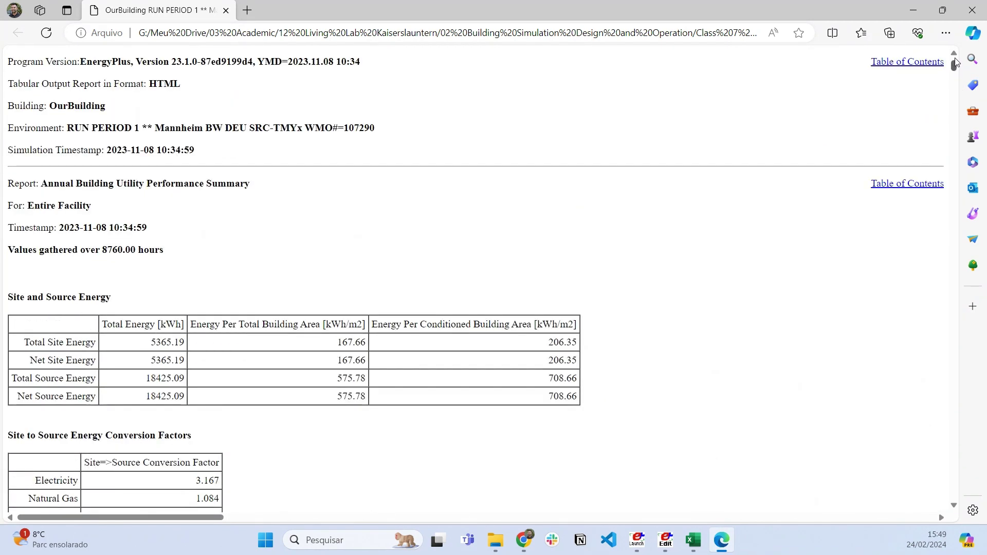
Jump to the report's Table of Contents listing every summary report.
click(906, 63)
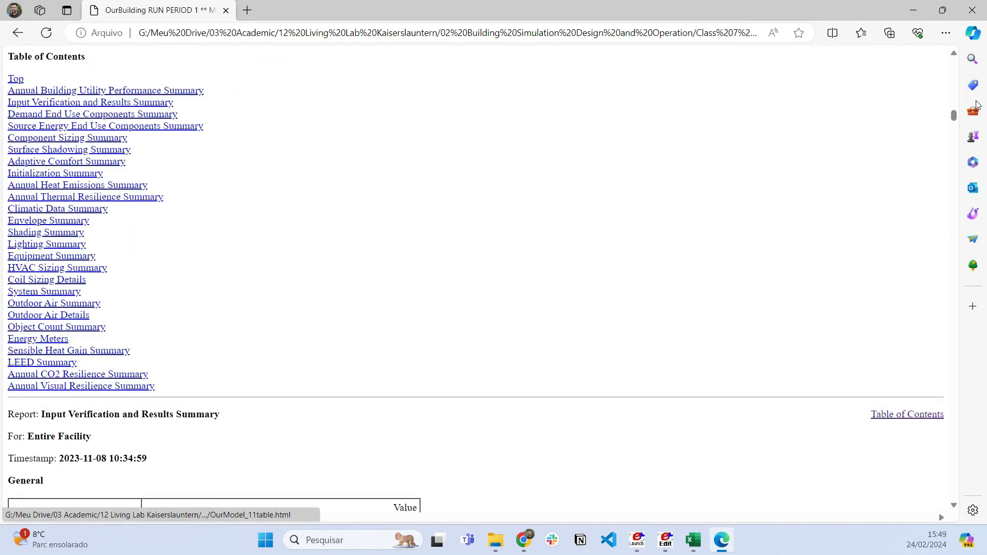
In the Envelope Summary, compare U-factors with and without film for WALL_SOUTH_TZ1, WALL_WEST_TZ1 and CEILING_TZ1.
click(31, 224)
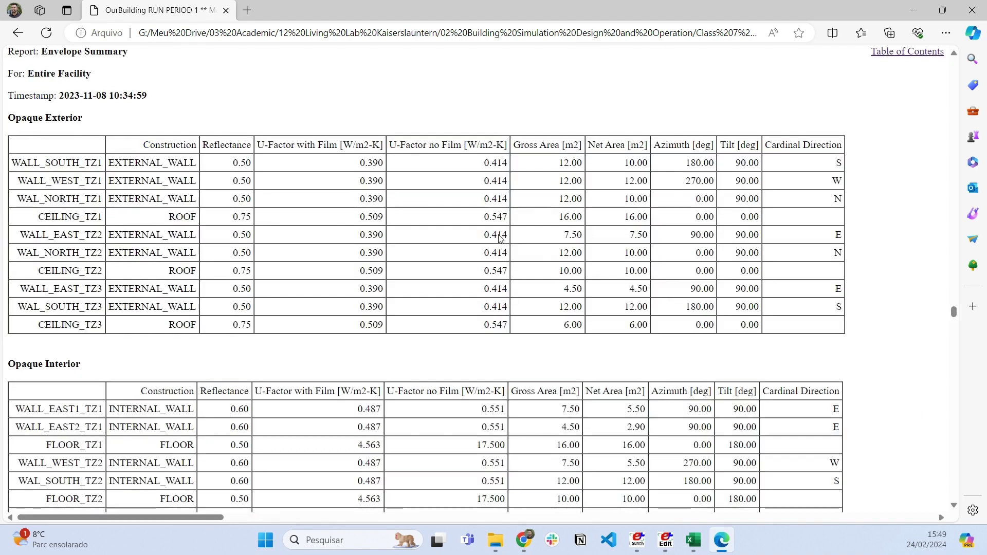
drag(390, 145, 513, 146)
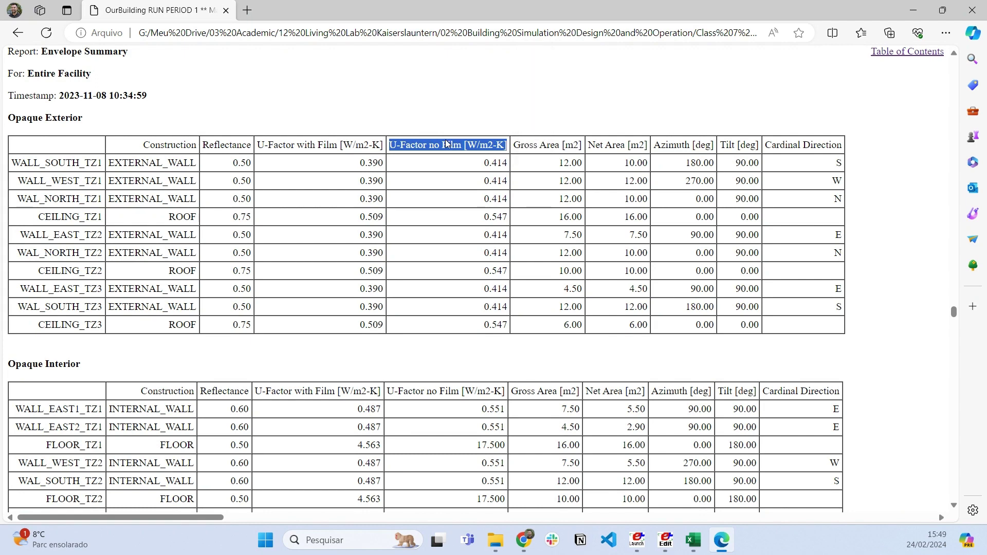
drag(260, 147, 385, 145)
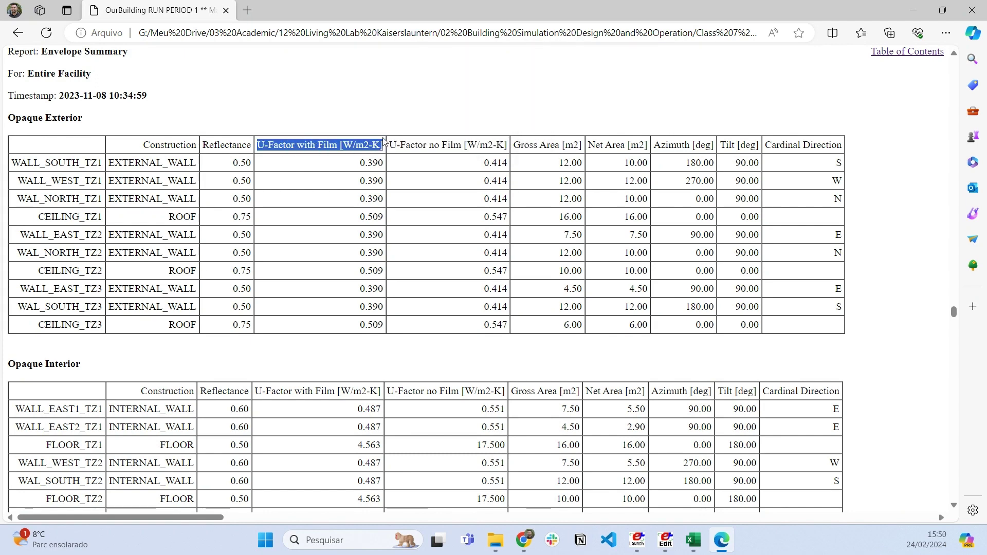
click(346, 175)
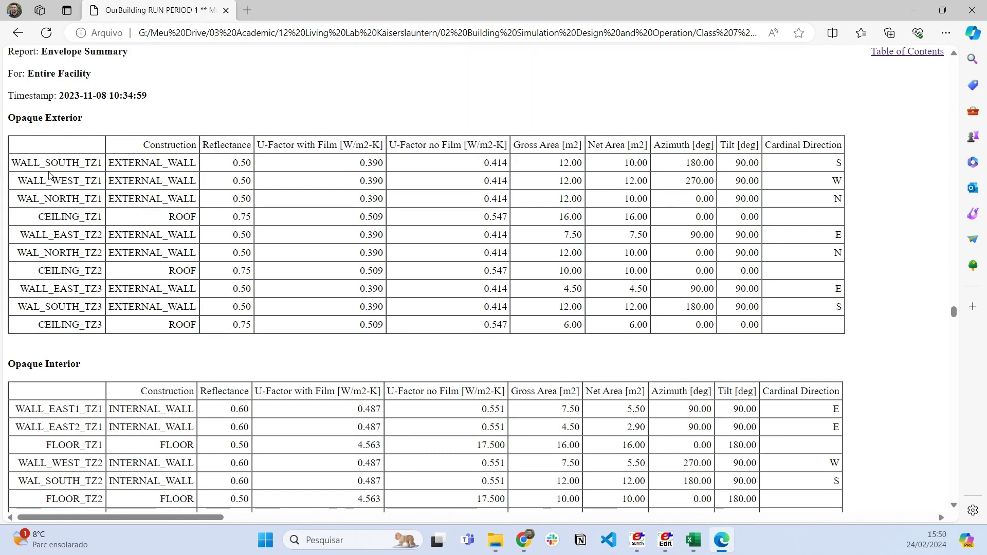
drag(12, 163, 105, 168)
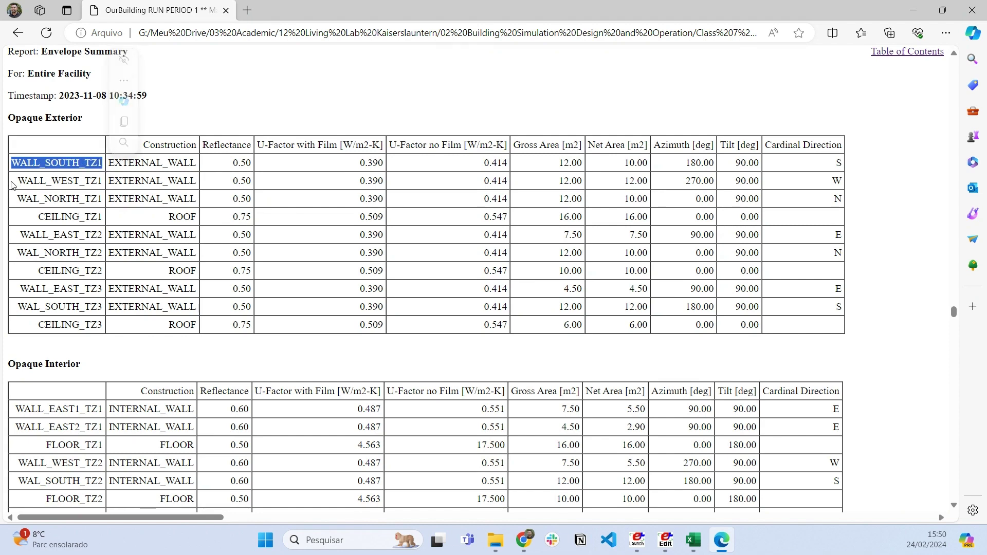
drag(17, 181, 104, 181)
drag(39, 217, 102, 217)
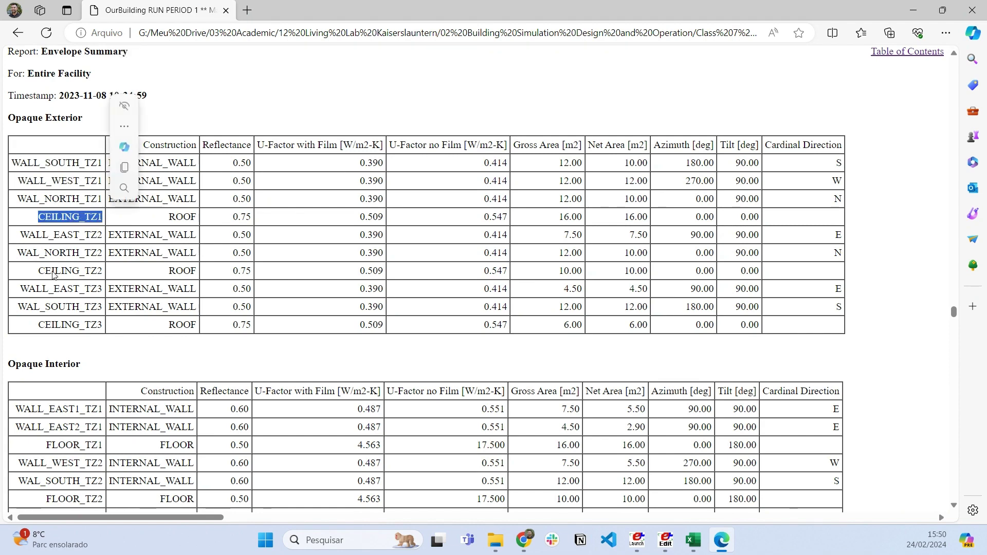
click(149, 290)
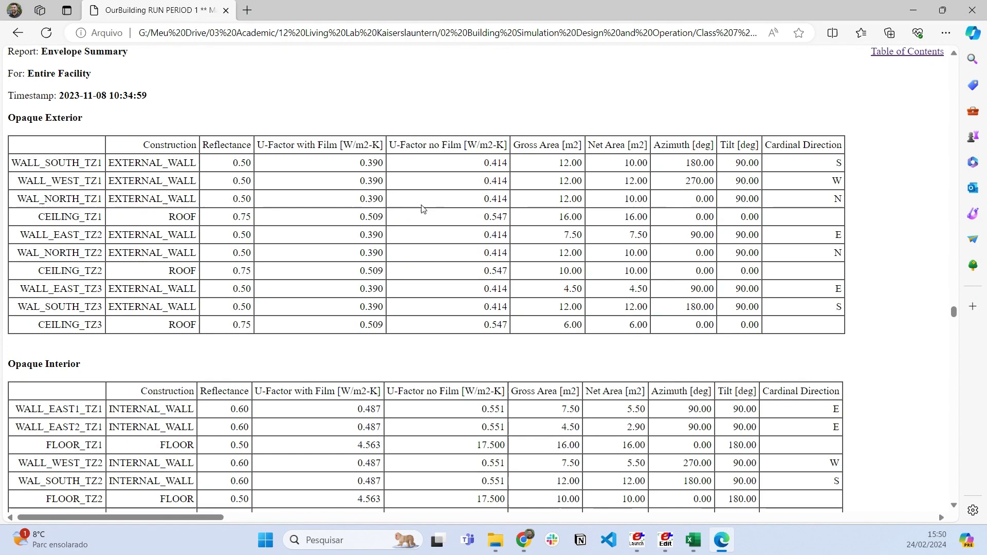
Scroll through the Fenestration table's window U-factors, then return to the IDF Editor.
scroll(539, 242, down, 3)
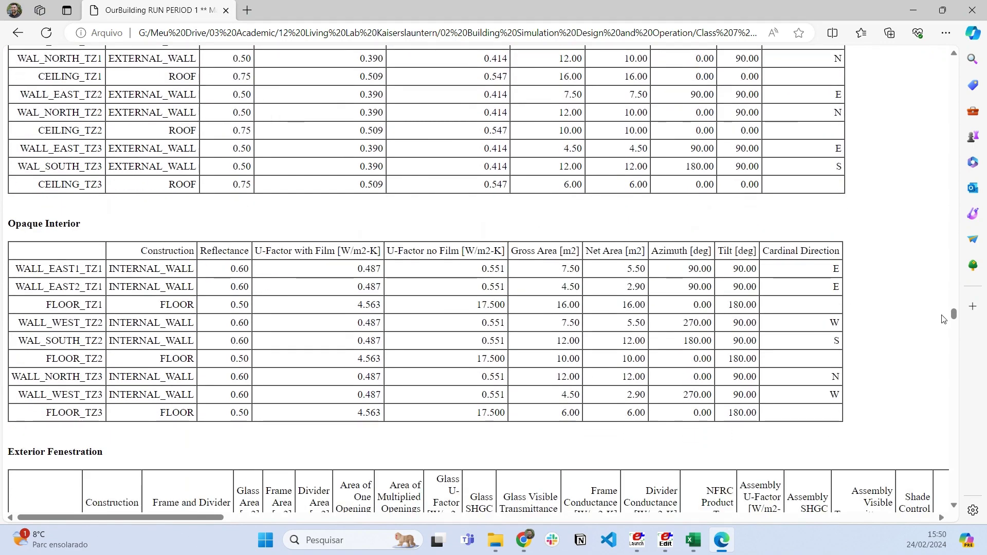
scroll(958, 322, down, 3)
scroll(958, 321, down, 1)
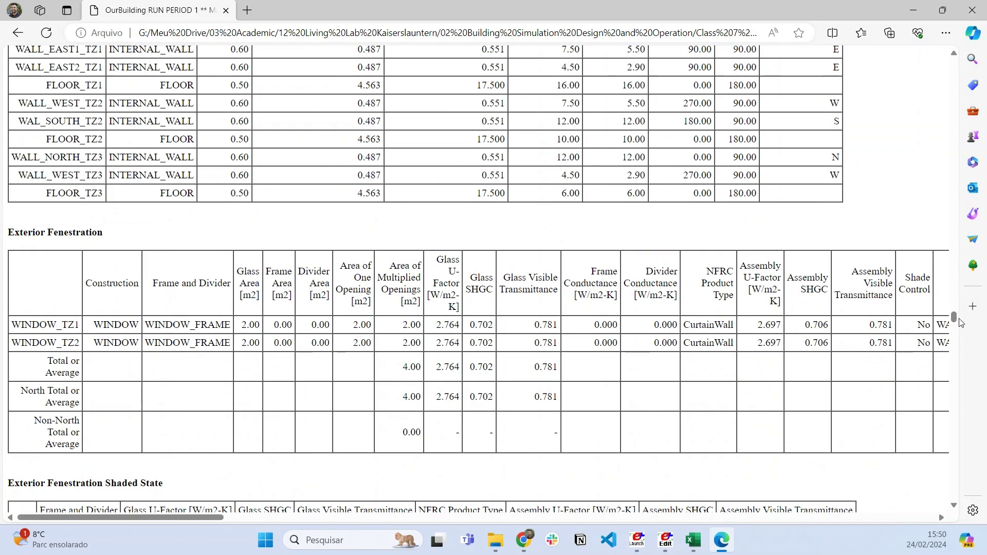
drag(954, 318, 955, 65)
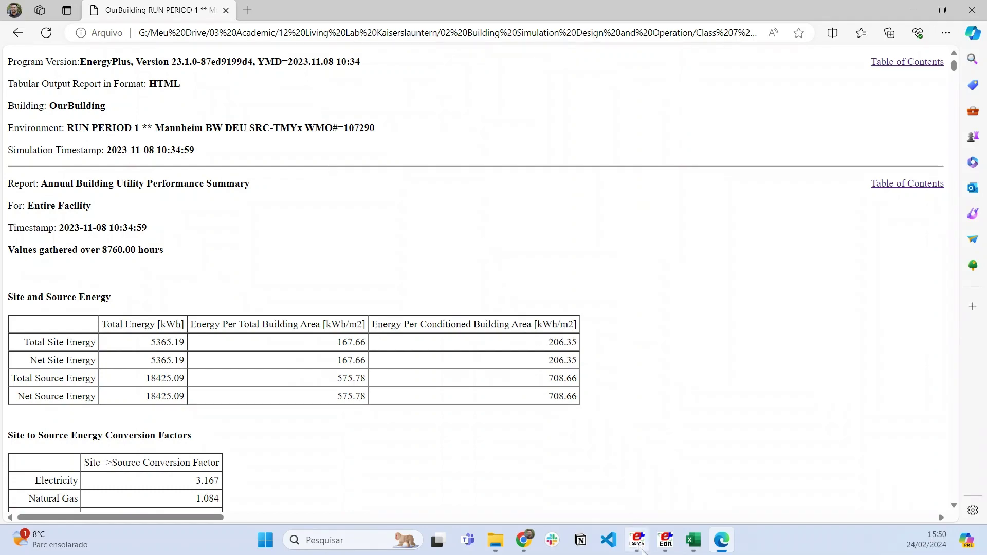
click(663, 552)
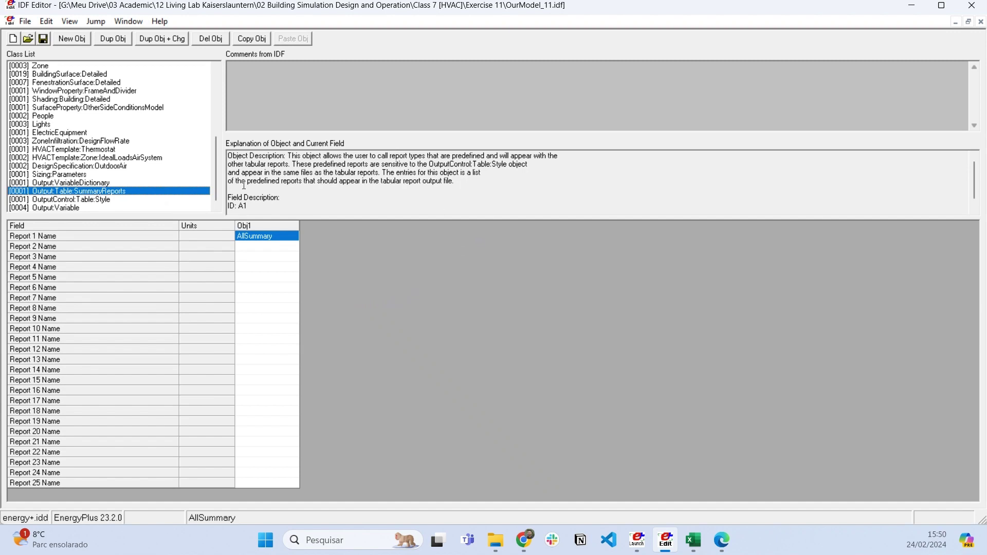
Check the Output:VariableDictionary Key Field choices without changing them.
click(69, 186)
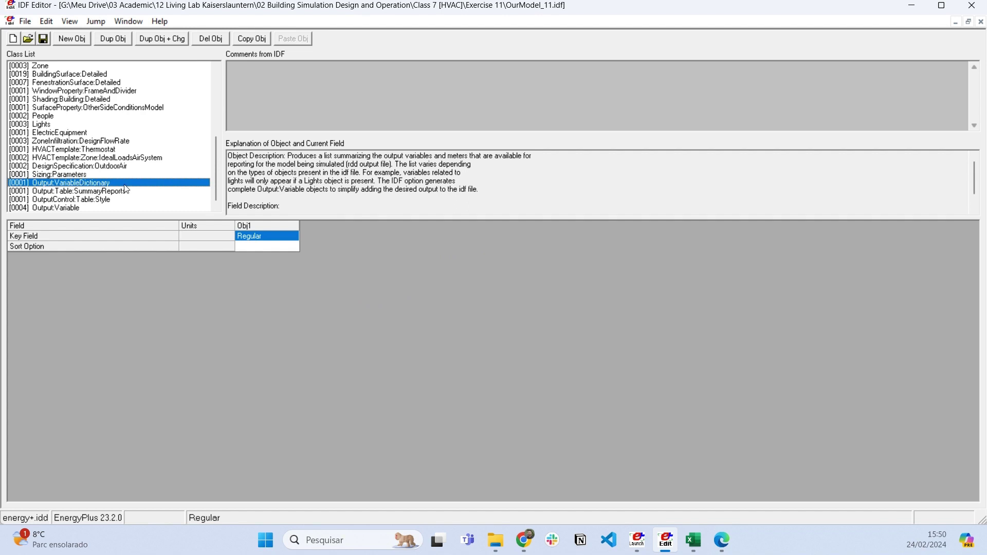
click(290, 236)
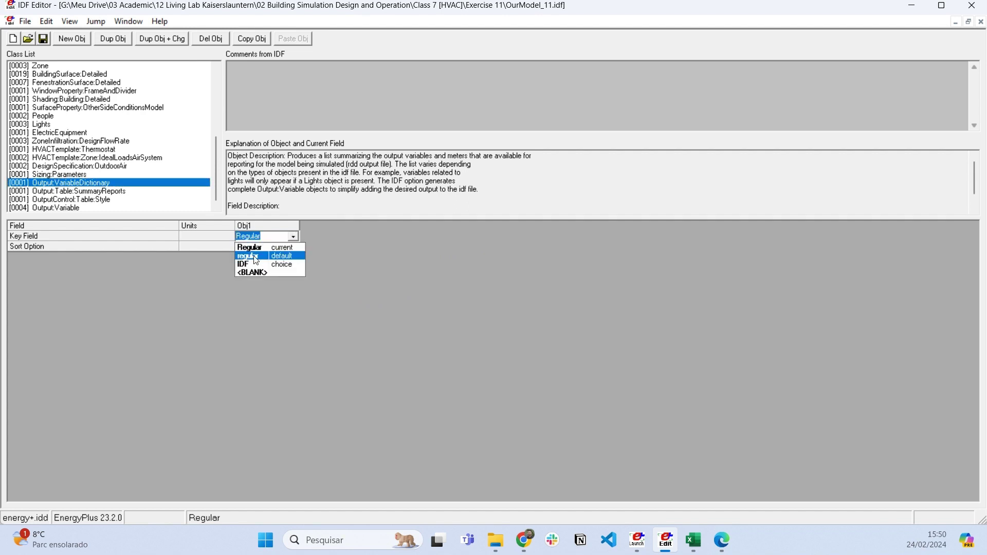
click(144, 273)
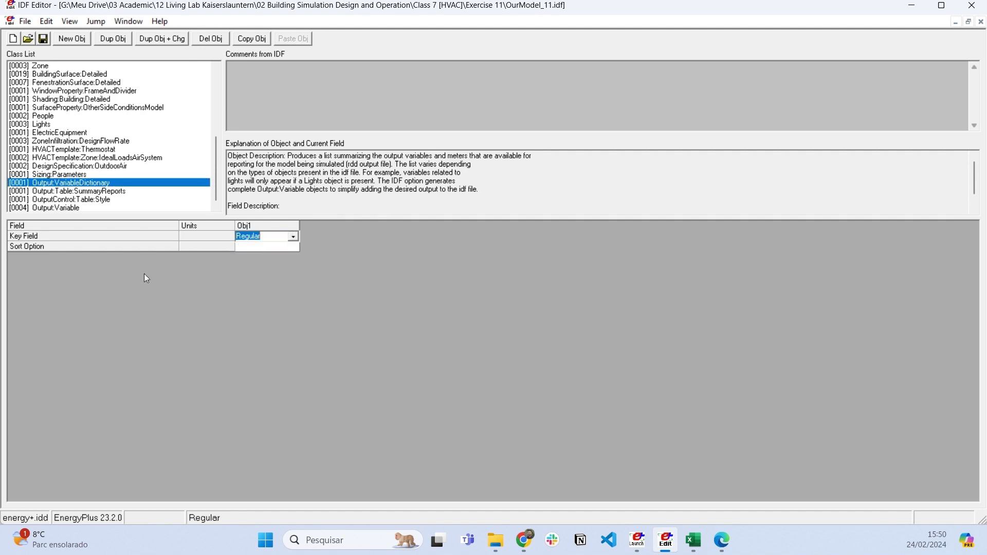
Inspect OutputControl:Table:Style's Unit Conversion options, keeping JtoKWH.
click(97, 200)
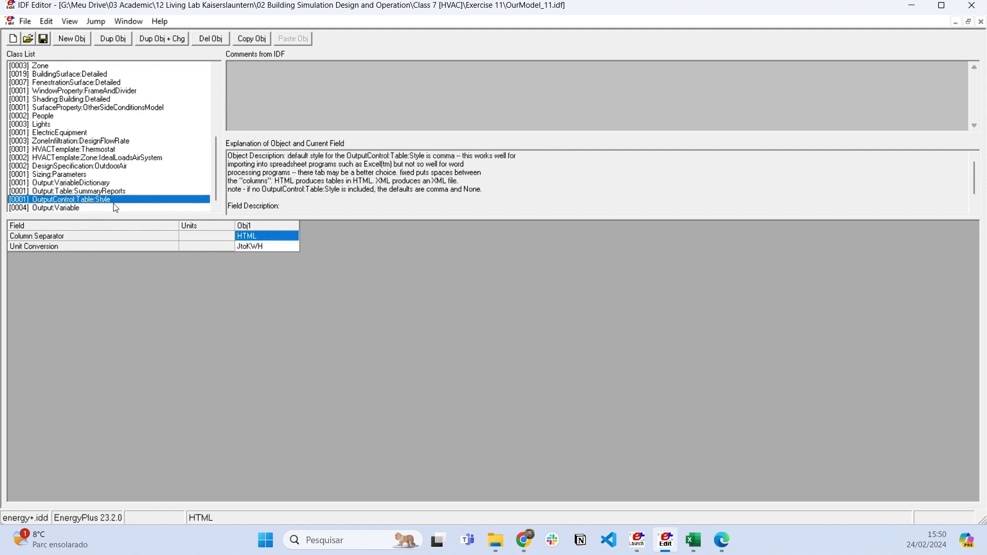
click(266, 249)
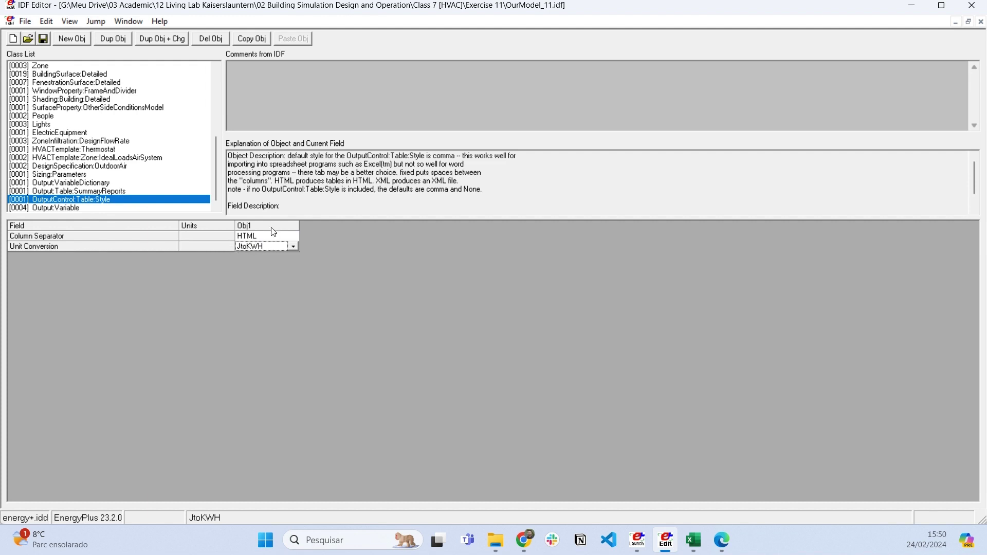
click(293, 247)
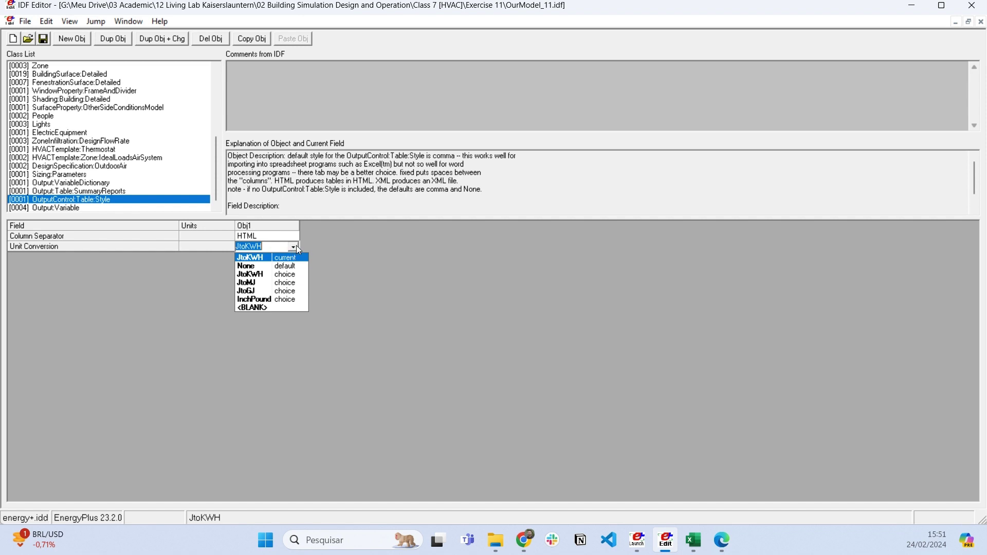
click(242, 258)
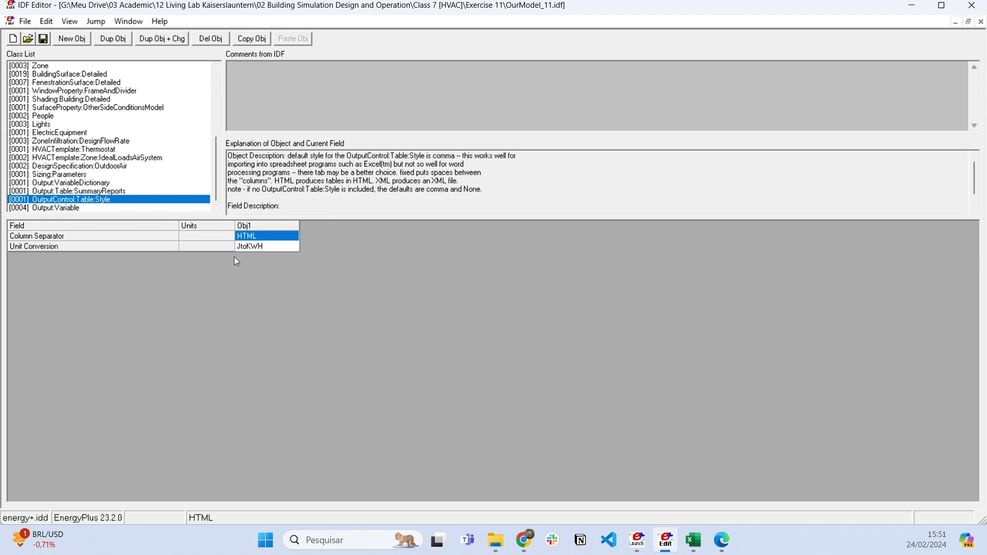
click(277, 247)
Review Obj4's reporting frequency options in Output:Variable, keeping Hourly.
click(42, 207)
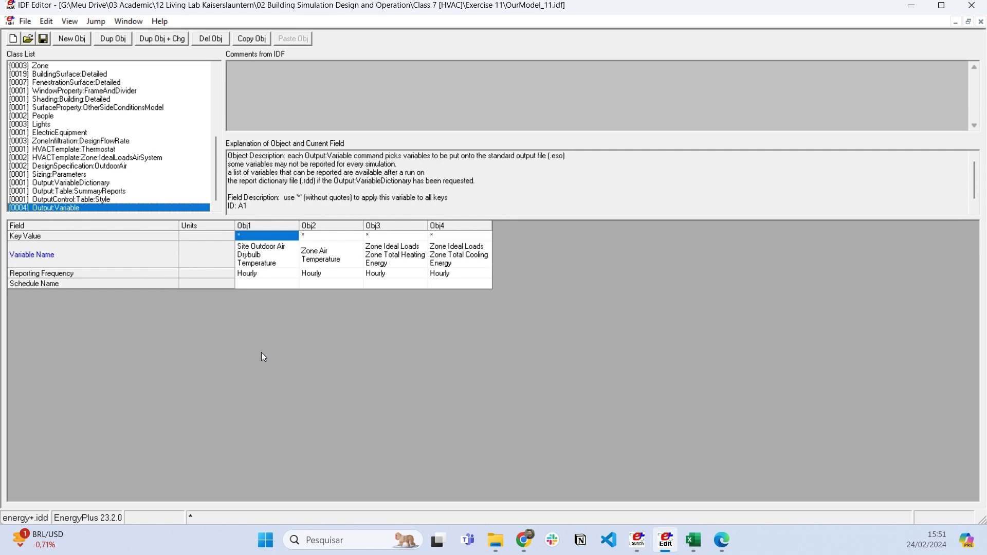
click(486, 275)
click(487, 275)
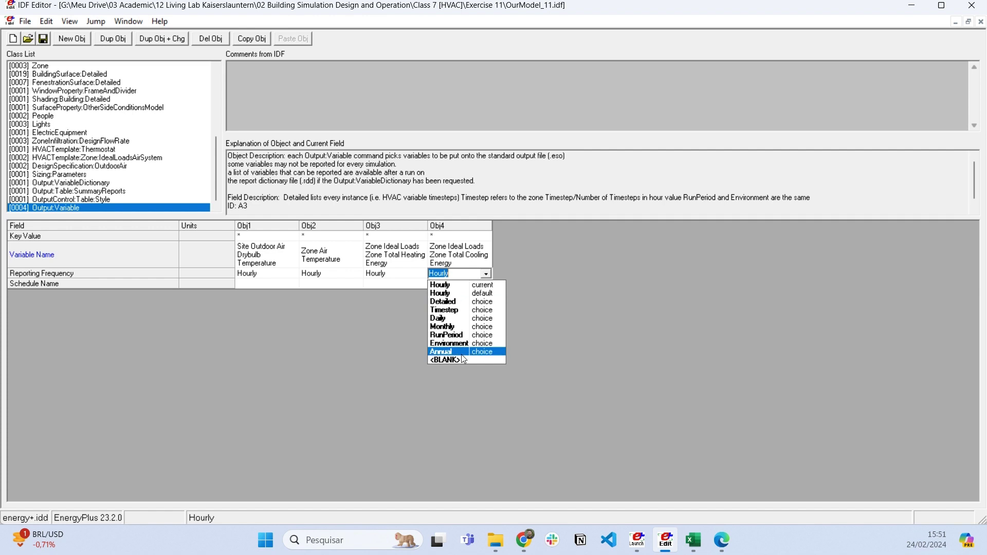
click(355, 338)
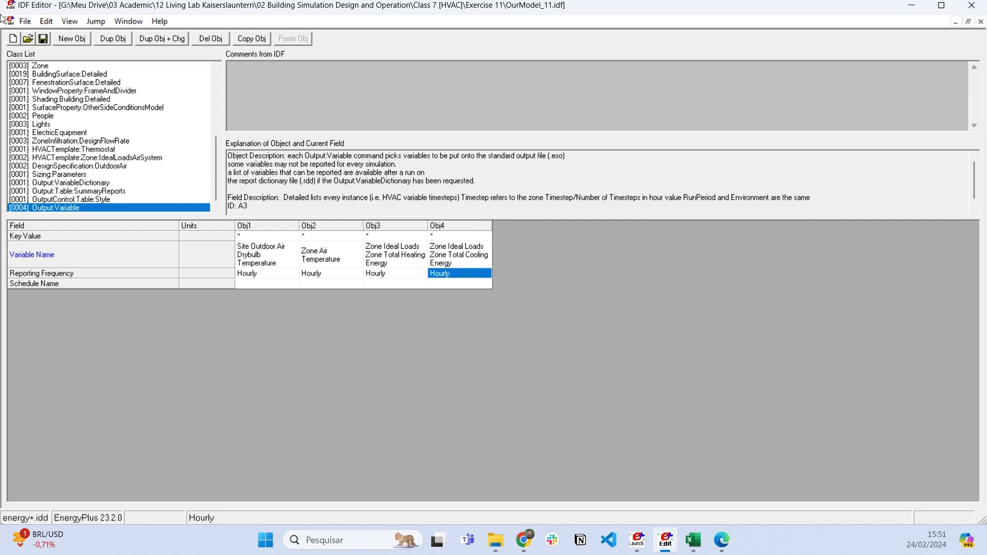
Add a new Output:Variable Obj5 and browse its variable names, leaving the name blank.
click(72, 39)
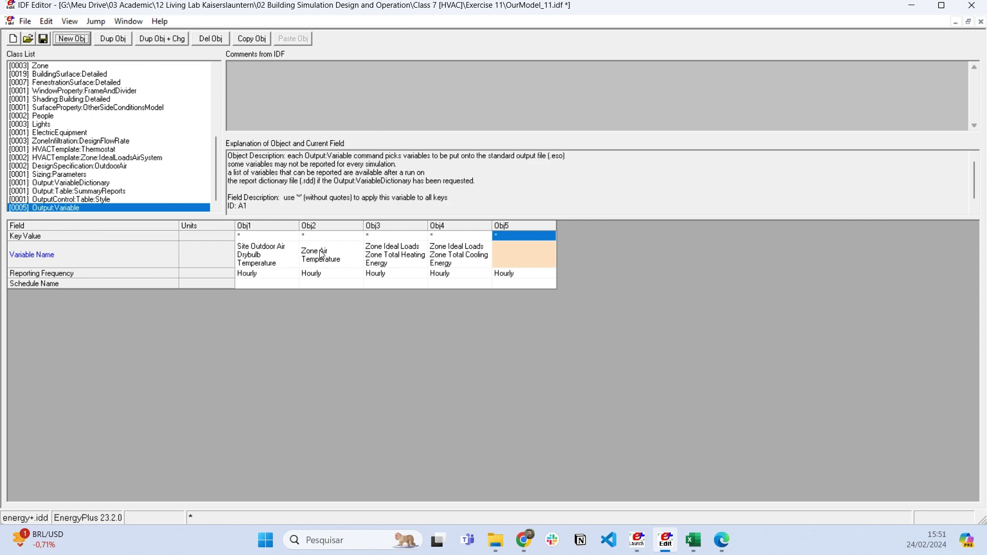
click(553, 255)
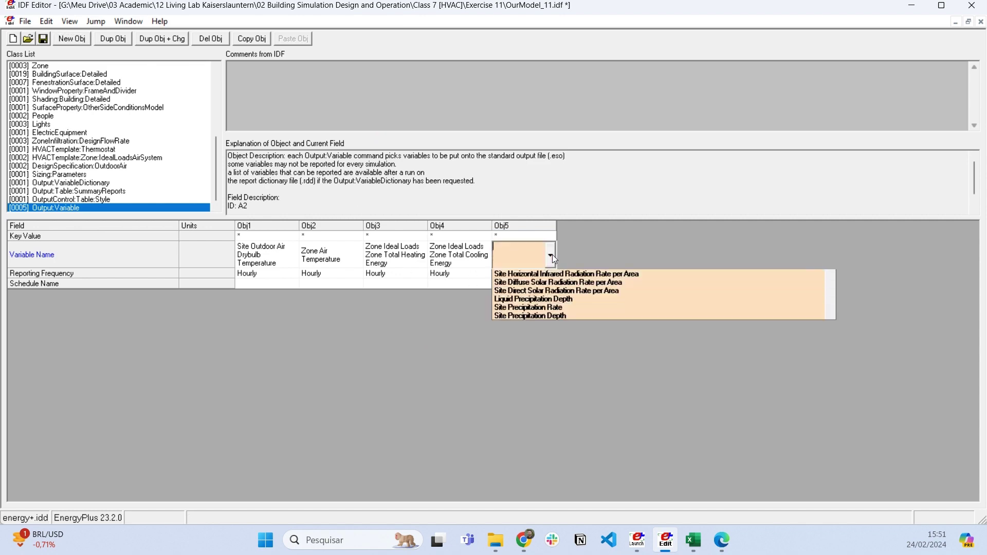
mouse_move(831, 283)
mouse_down()
mouse_move(832, 393)
mouse_move(834, 264)
mouse_up()
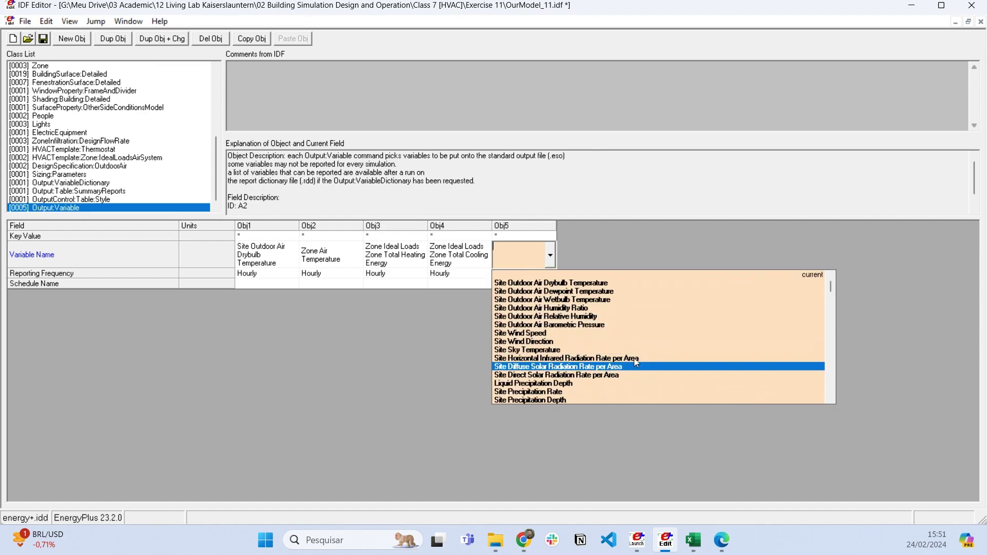
scroll(636, 360, down, 2)
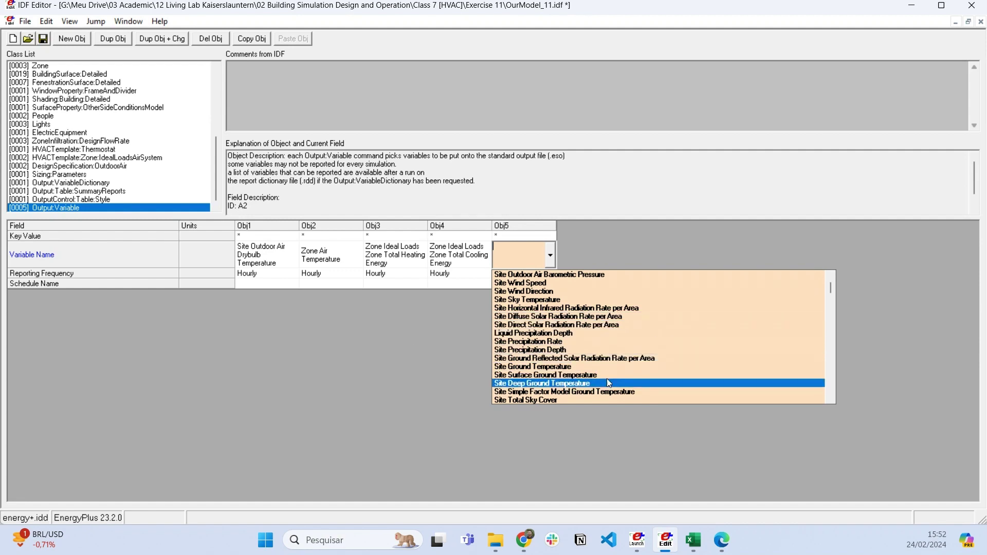
click(658, 368)
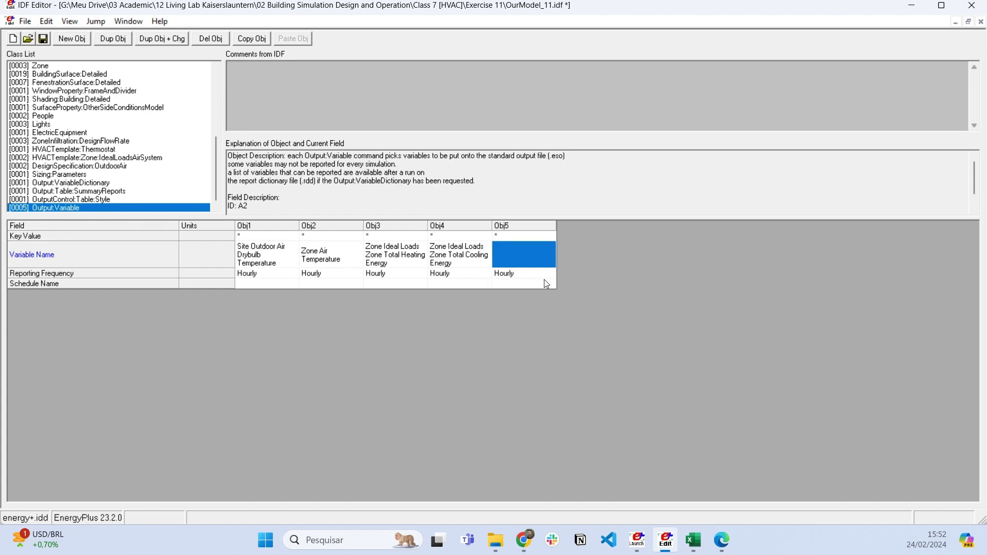
click(549, 255)
click(551, 255)
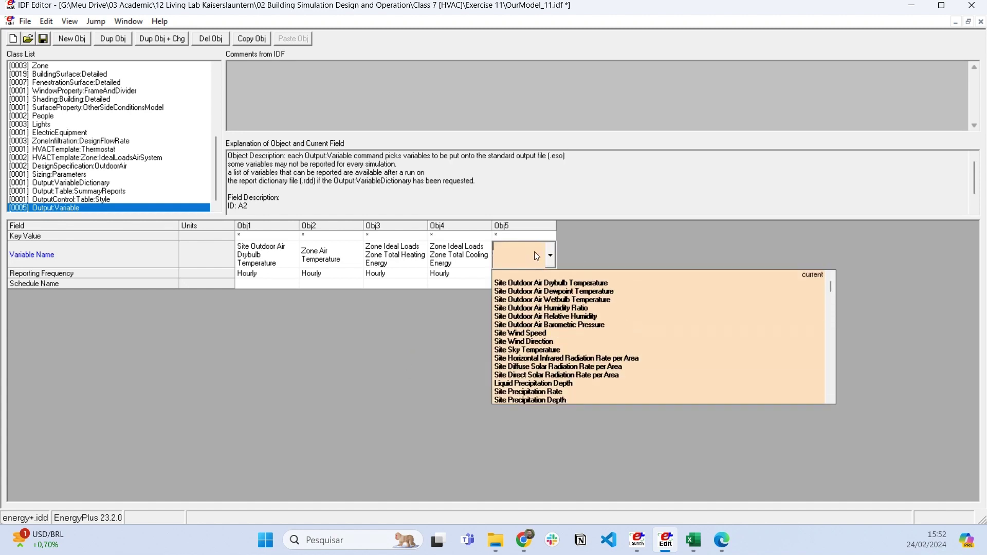
click(516, 327)
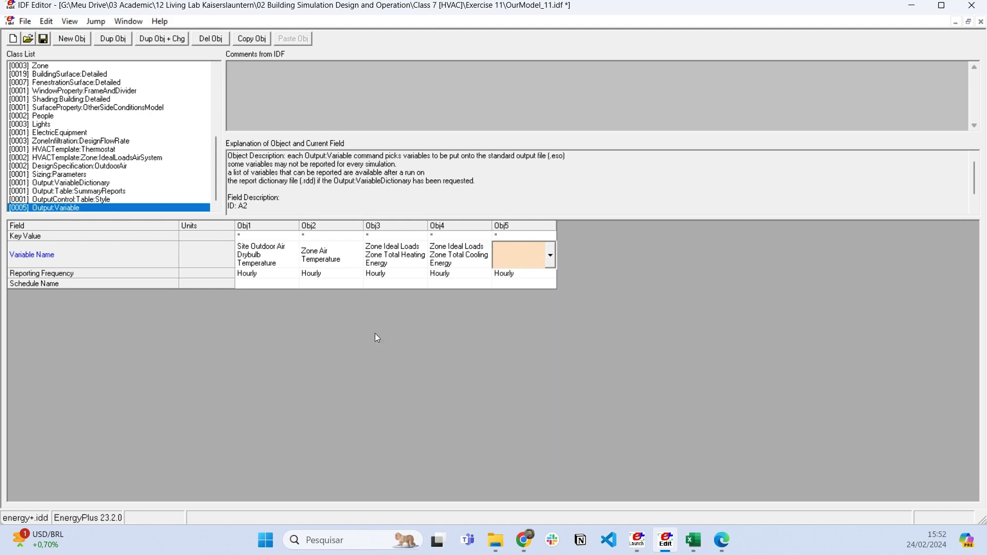
click(551, 255)
click(383, 397)
Open OurModel_11's RDD file in Notepad from the Exercise 11 folder, scroll through the variables, then close it.
click(496, 541)
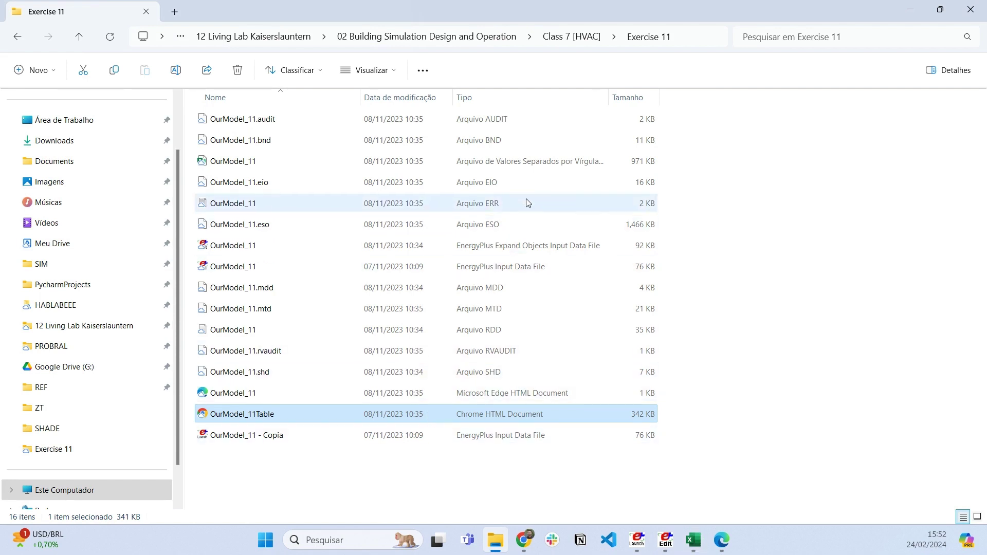
click(352, 328)
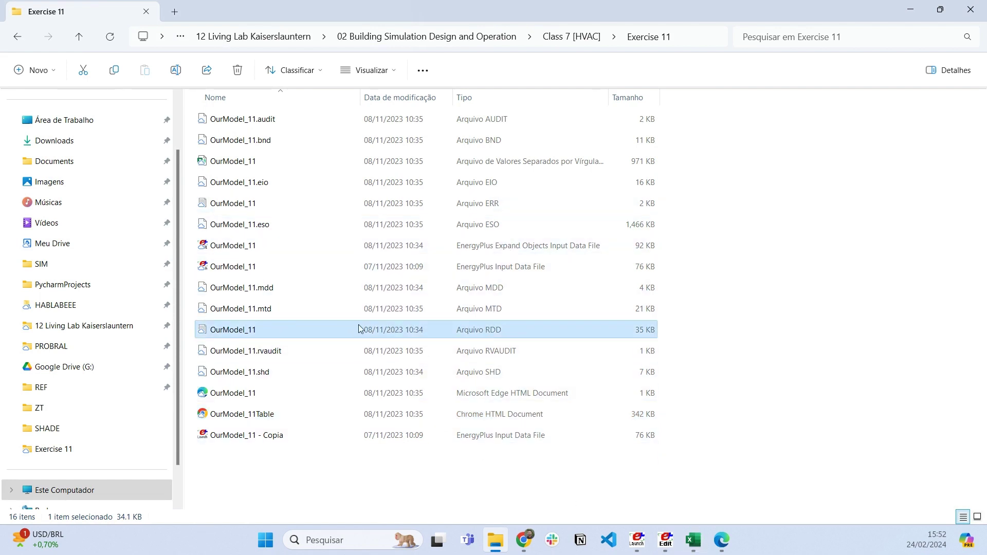
double_click(497, 336)
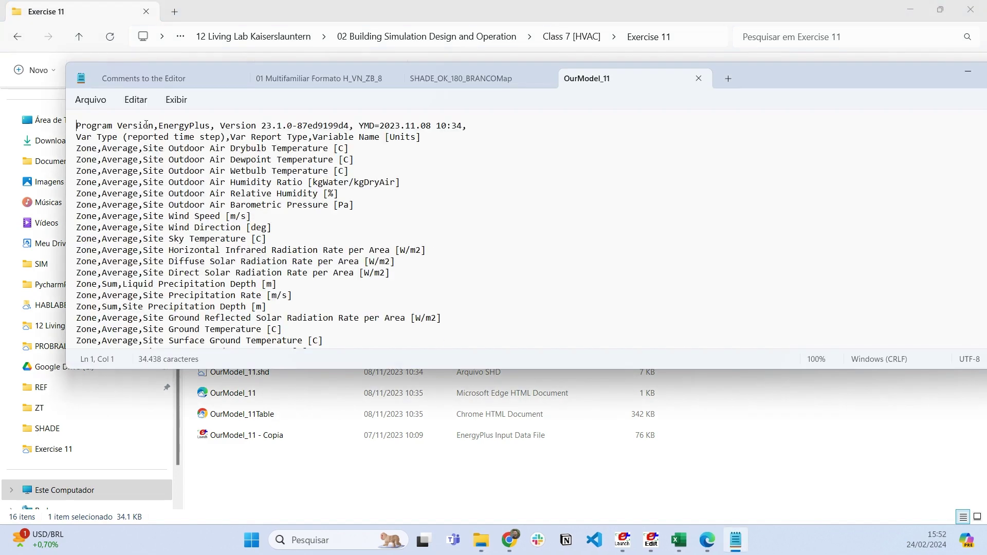
drag(80, 127, 116, 371)
click(291, 233)
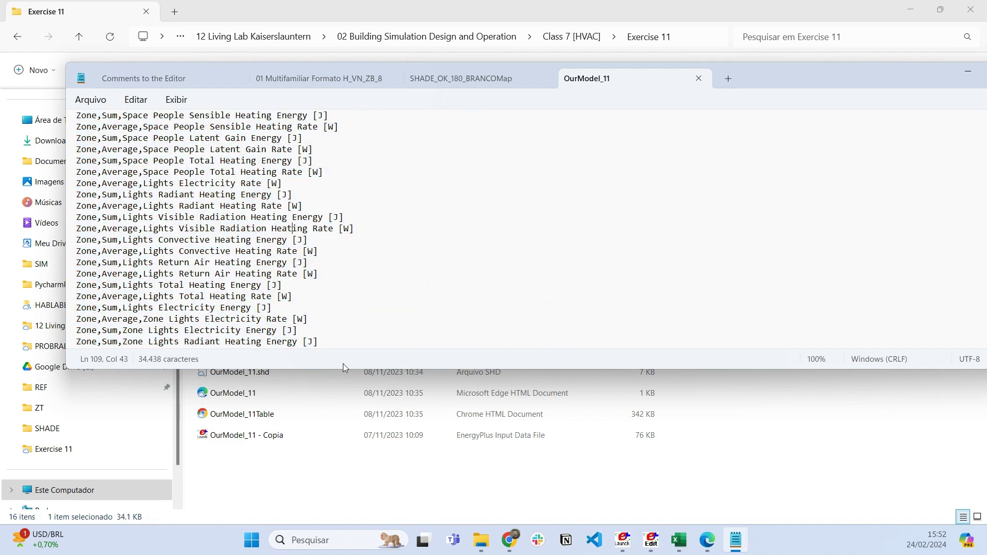
scroll(398, 310, down, 4)
scroll(397, 310, down, 4)
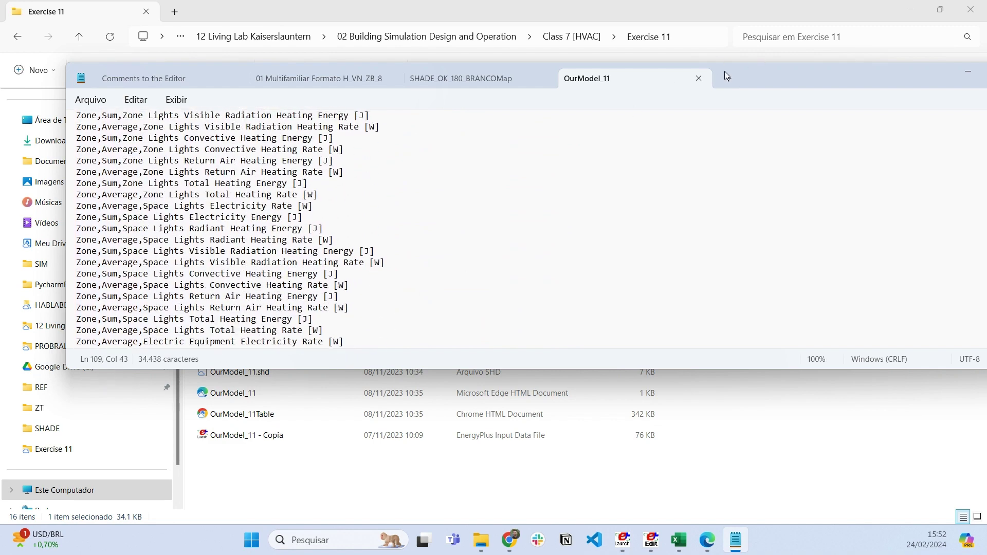
click(699, 79)
click(681, 247)
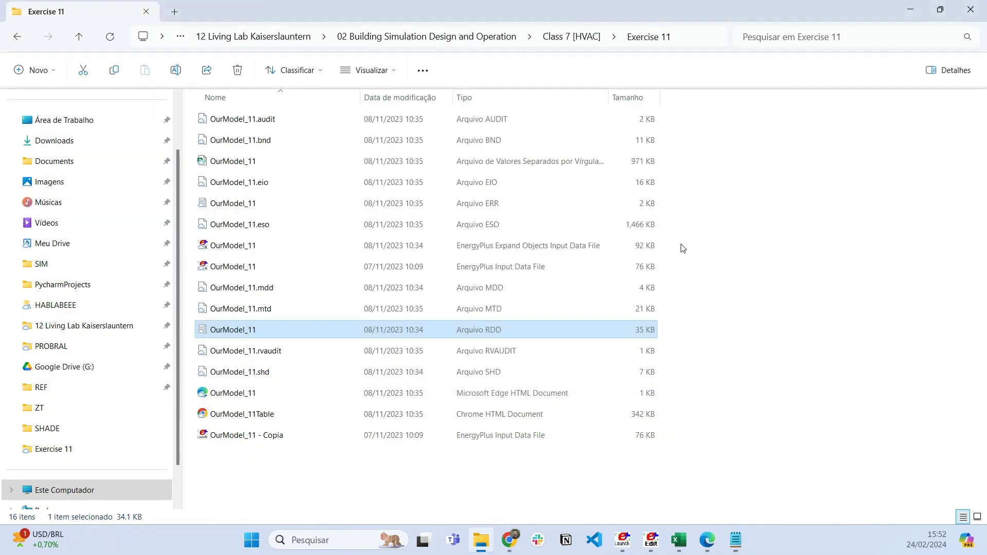
Back in the IDF Editor, browse Obj5's Variable Name list without choosing any name.
click(650, 540)
click(550, 255)
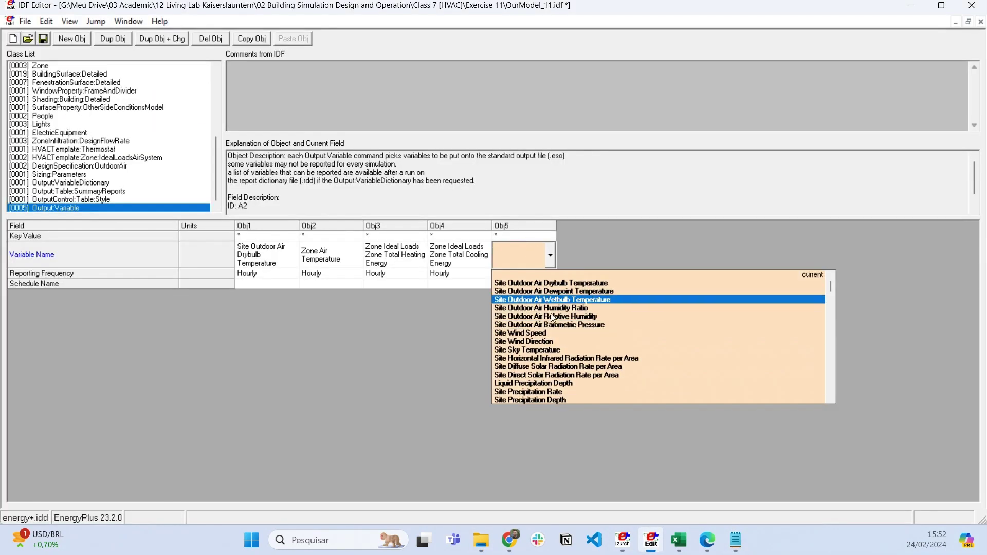
click(416, 381)
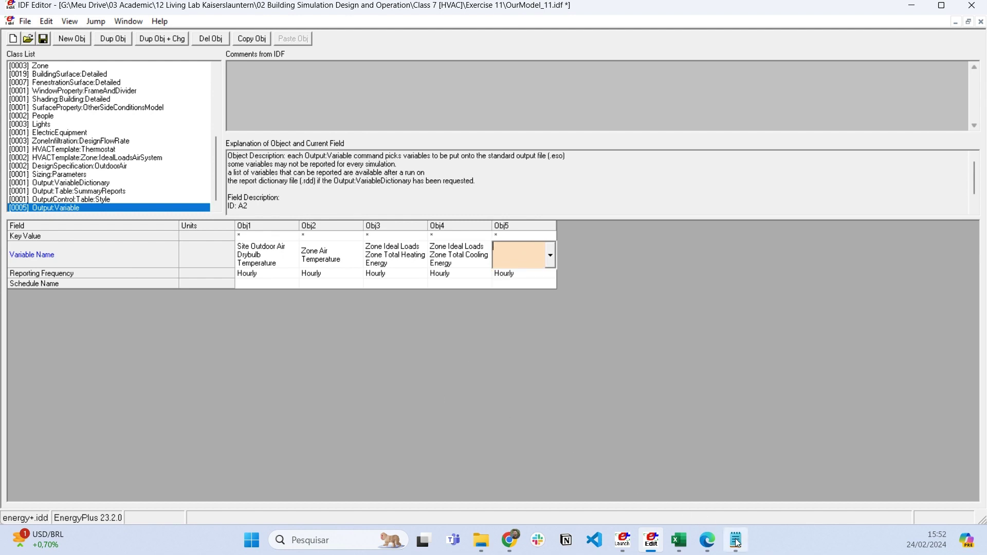
mouse_move(716, 547)
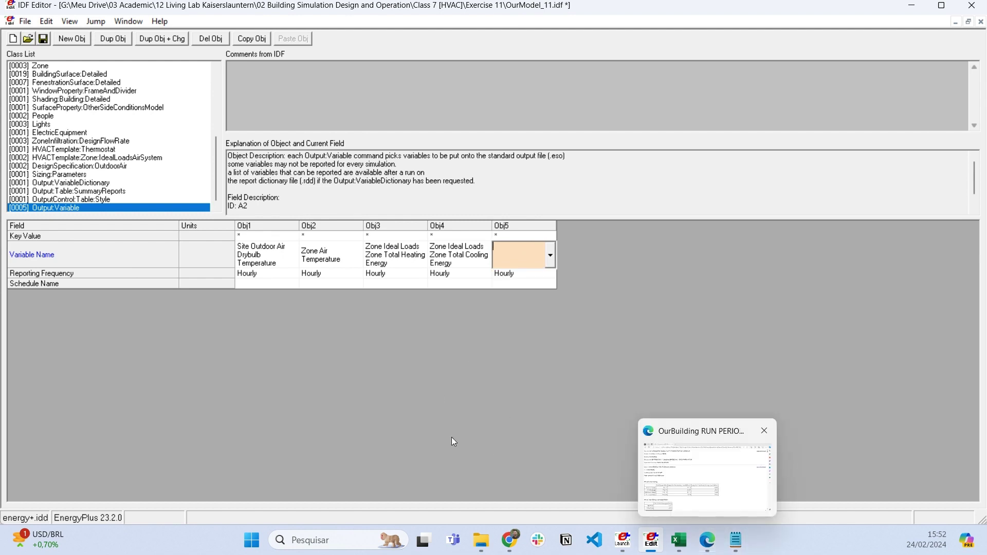
mouse_move(641, 547)
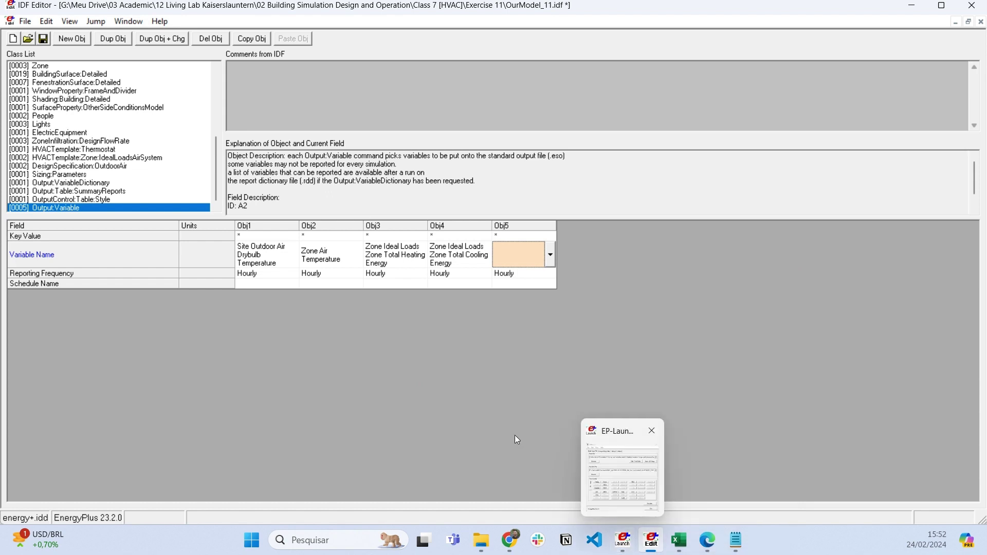